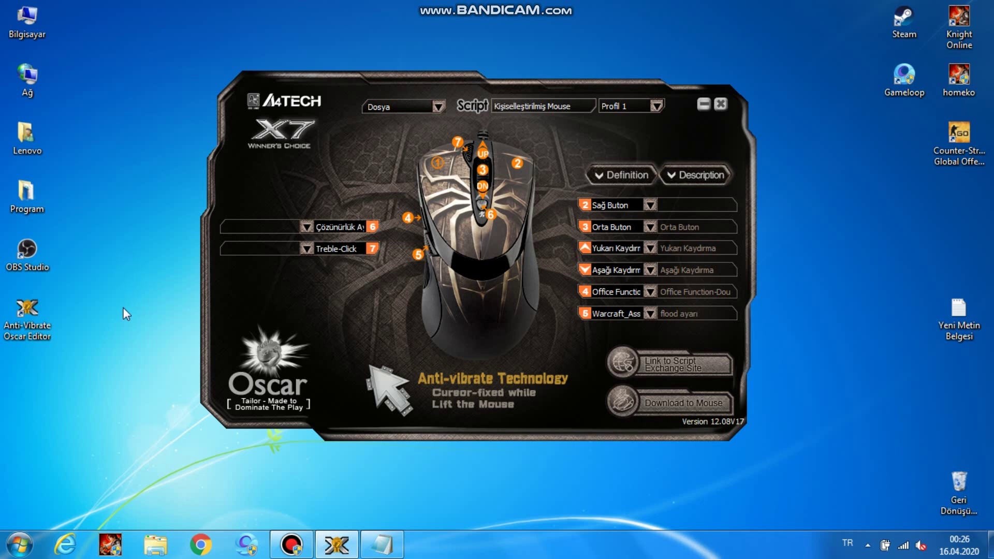
Open the macro manager for mouse button 7 and review the lines of the Treble-Click macro.
click(307, 249)
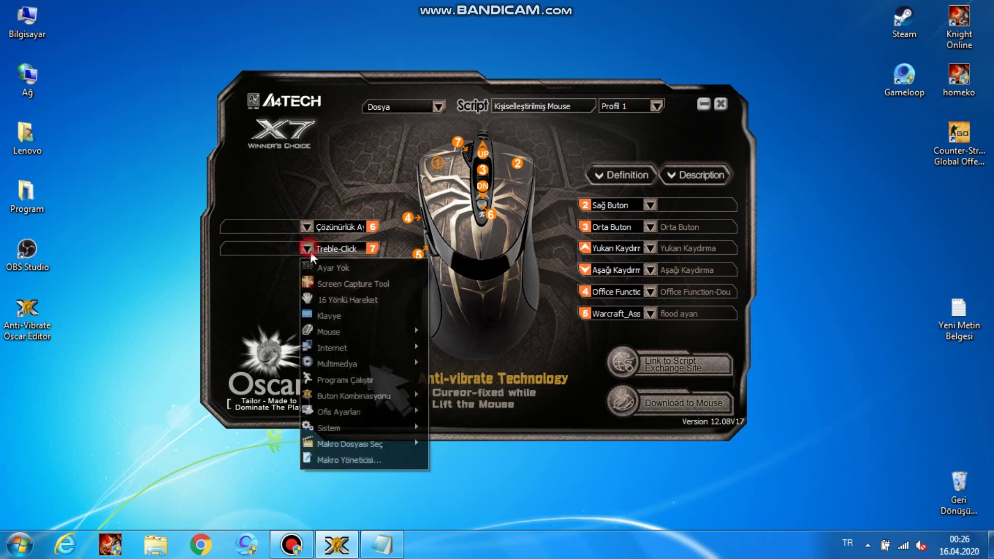
click(349, 458)
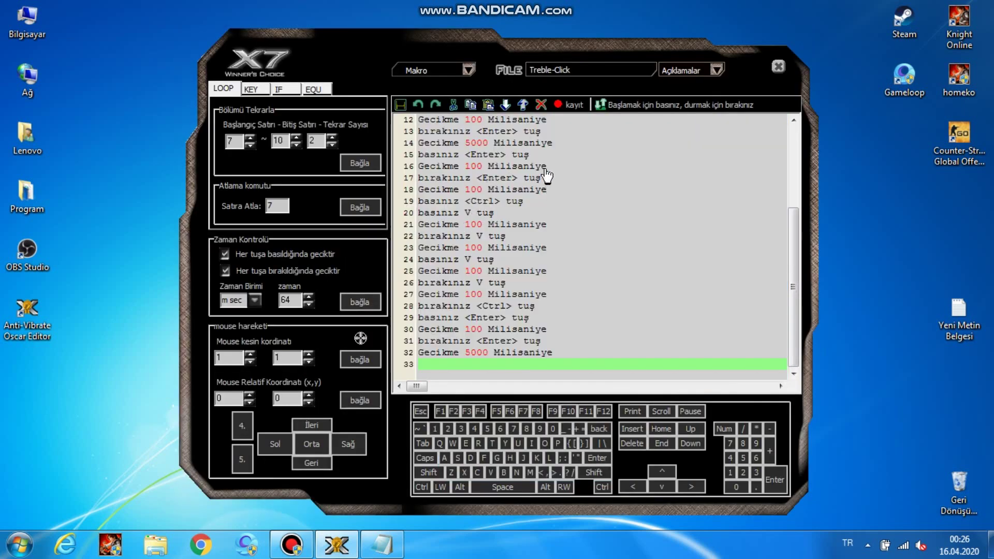
drag(594, 57, 410, 42)
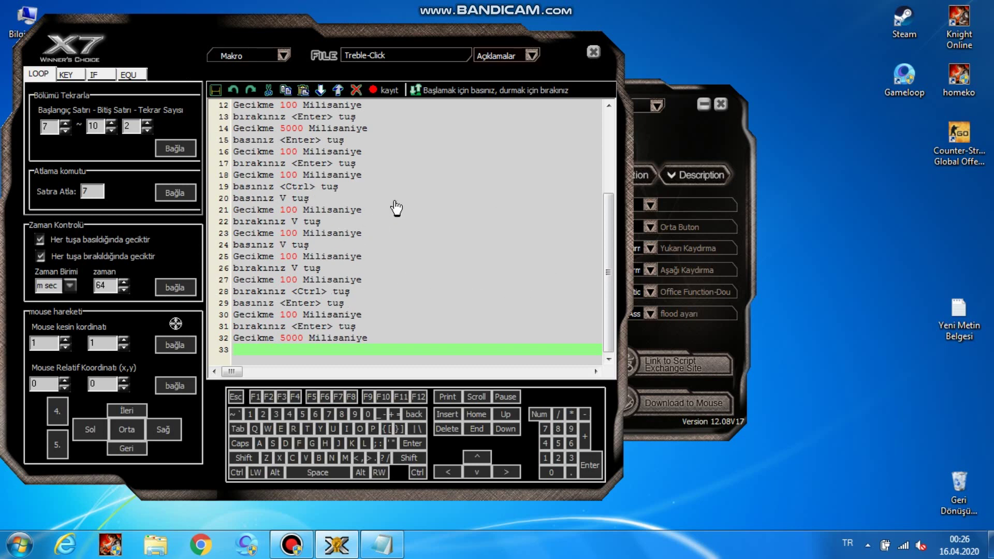
drag(542, 39, 738, 40)
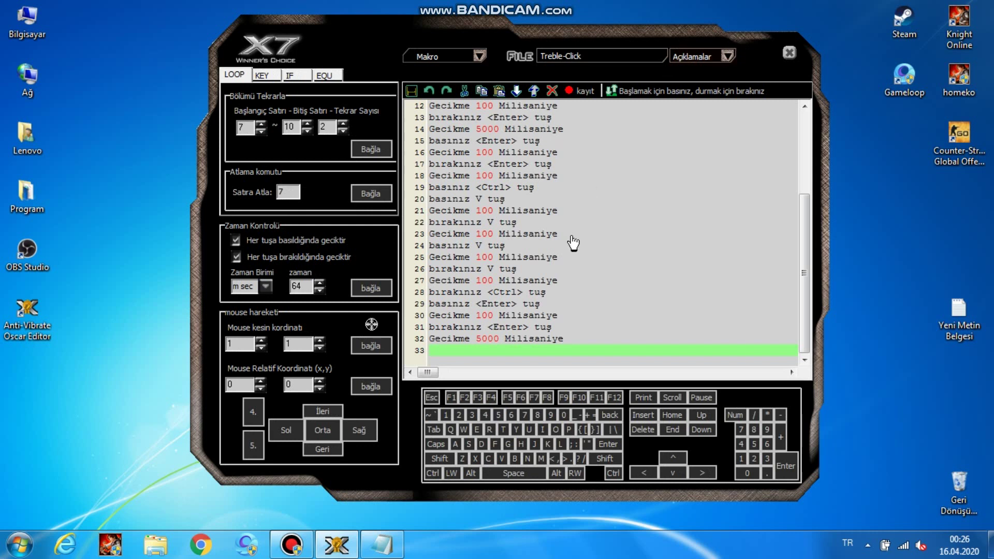
scroll(564, 305, up, 4)
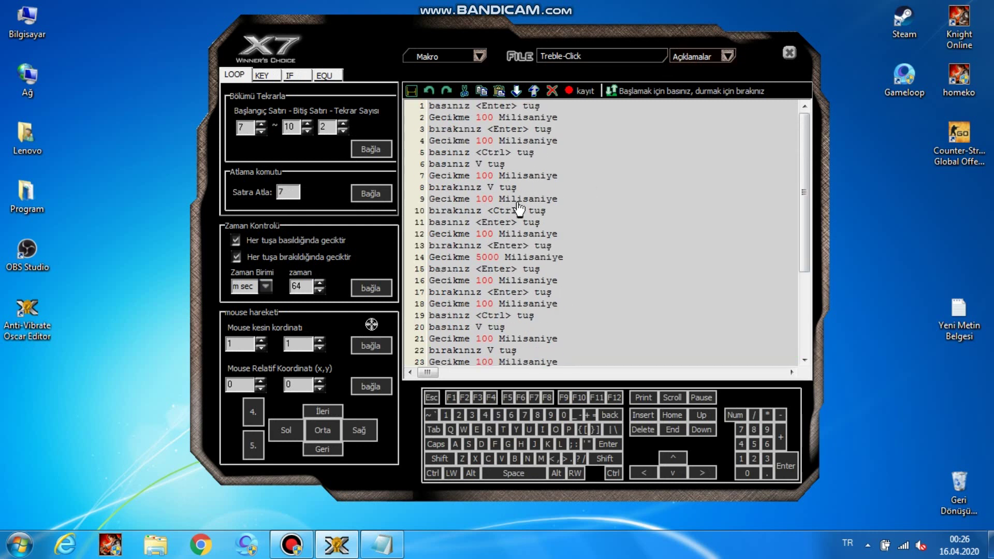
Open the Yeni Metin Belgesi text file in Notepad and arrange it beside the macro window.
drag(500, 45, 461, 38)
double_click(958, 311)
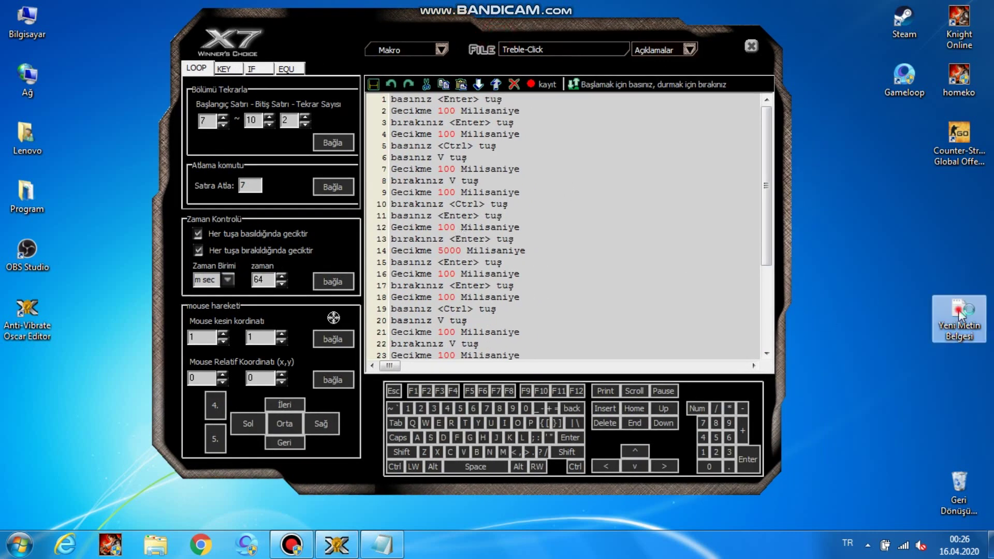
drag(412, 115, 760, 172)
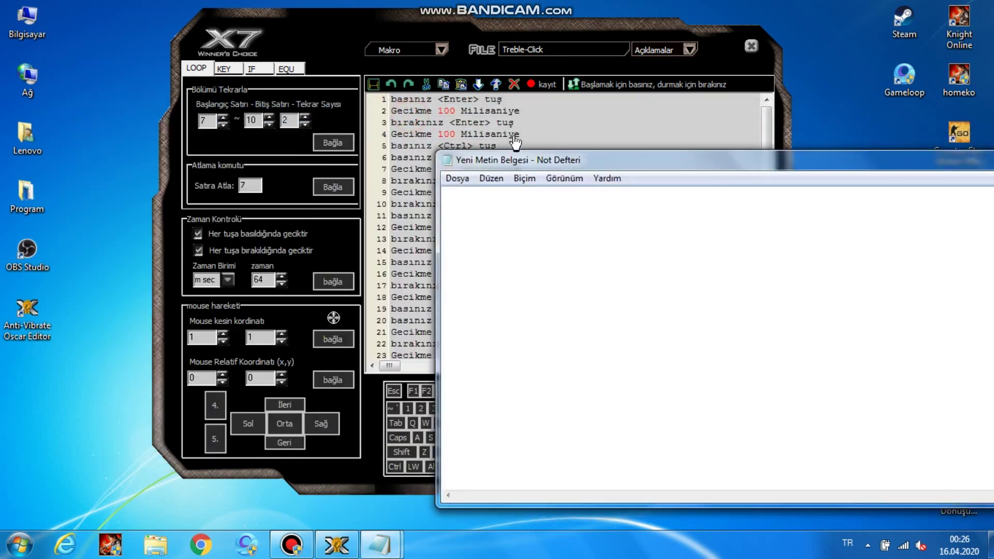
drag(396, 32, 333, 30)
scroll(446, 227, down, 5)
scroll(428, 259, up, 5)
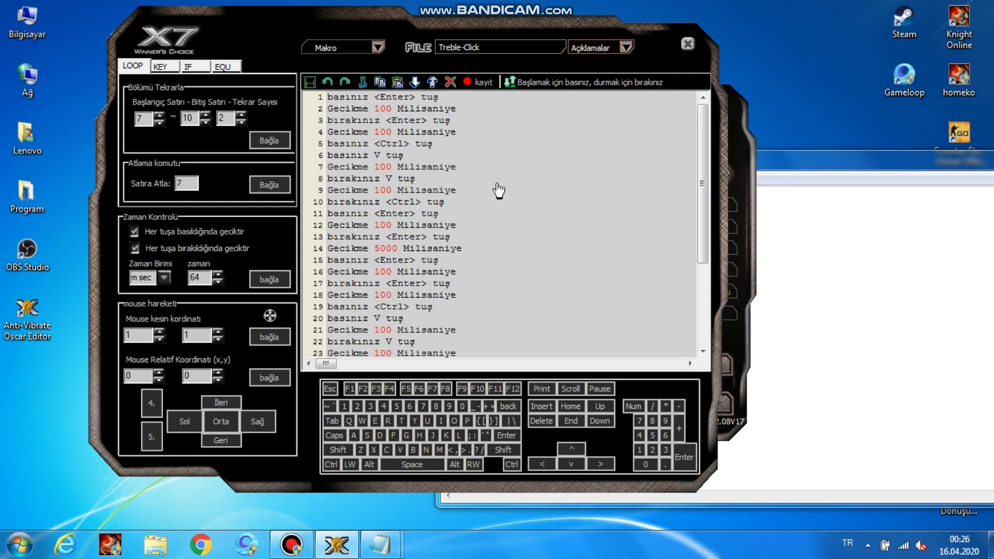
Enter "Macro TV Floot Atma Ayarı!!!" in Notepad once on line one, twice on line two and once on line three.
click(872, 233)
text(Macro TV Floot Atma Ayarı!!!)
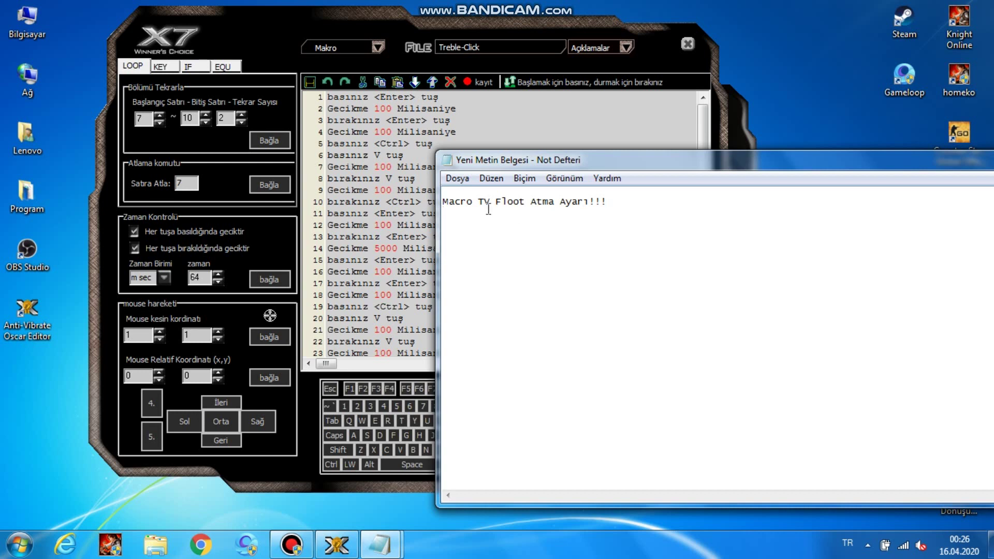
key(Return)
text(Macro TV Floot Atma Ayarı!!!)
text(Macro TV Floot Atma Ayarı!!!)
key(Return)
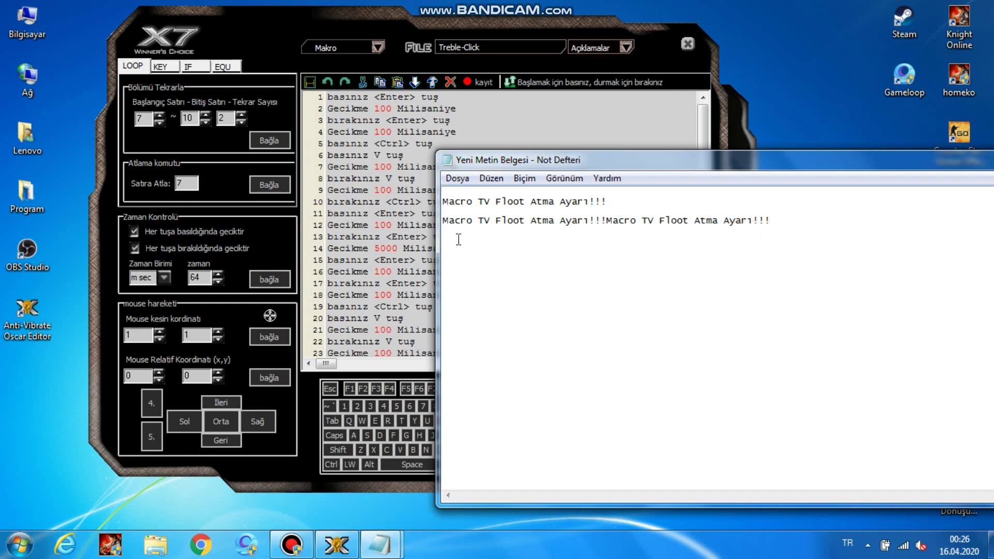
text(Macro TV Floot Atma Ayarı!!!)
key(Return)
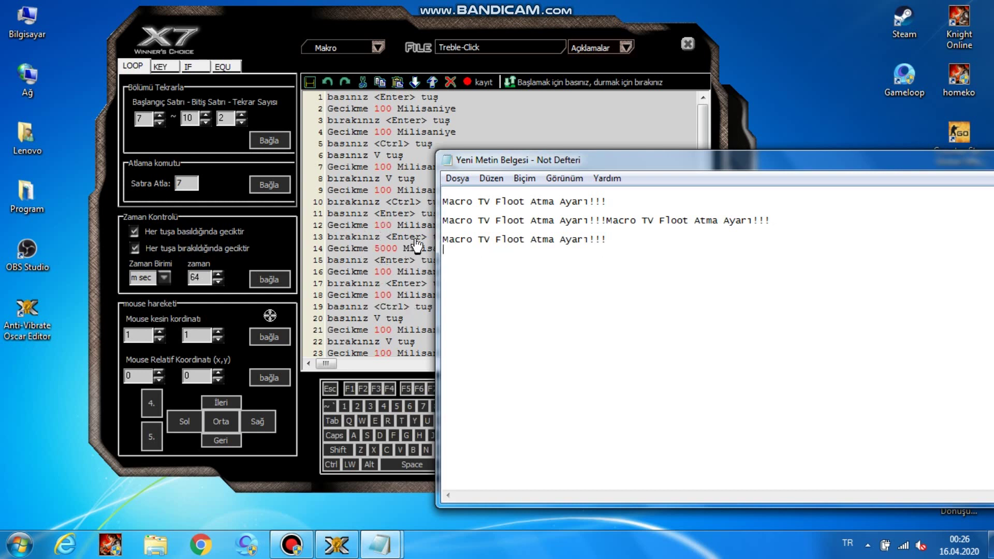
Add "Macro TV Floot Atma Ayarı!!!" twice on the fourth line, once on the fifth and twice on the sixth.
key(ctrl+v)
key(ctrl+v)
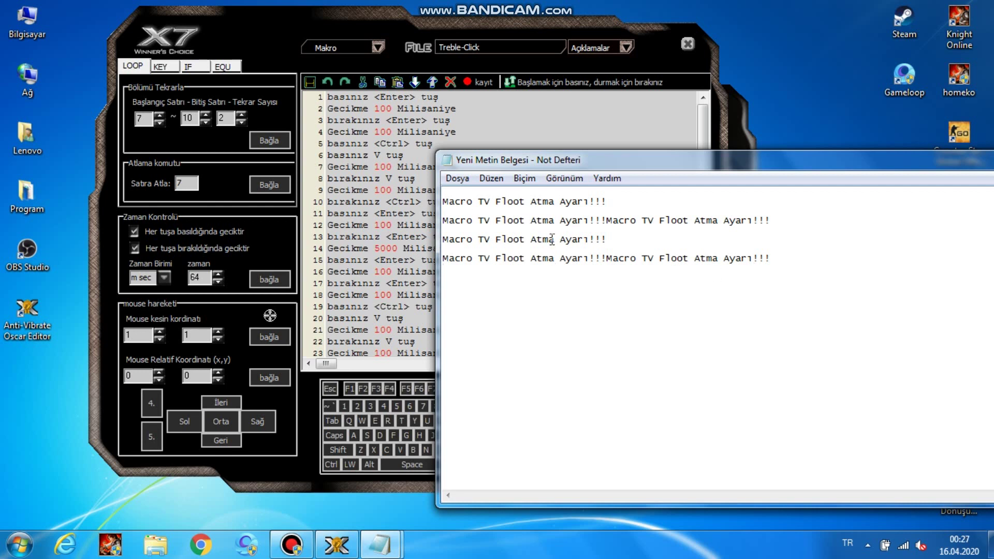
key(Return)
text(Macro TV Floot Atma Ayarı!!!)
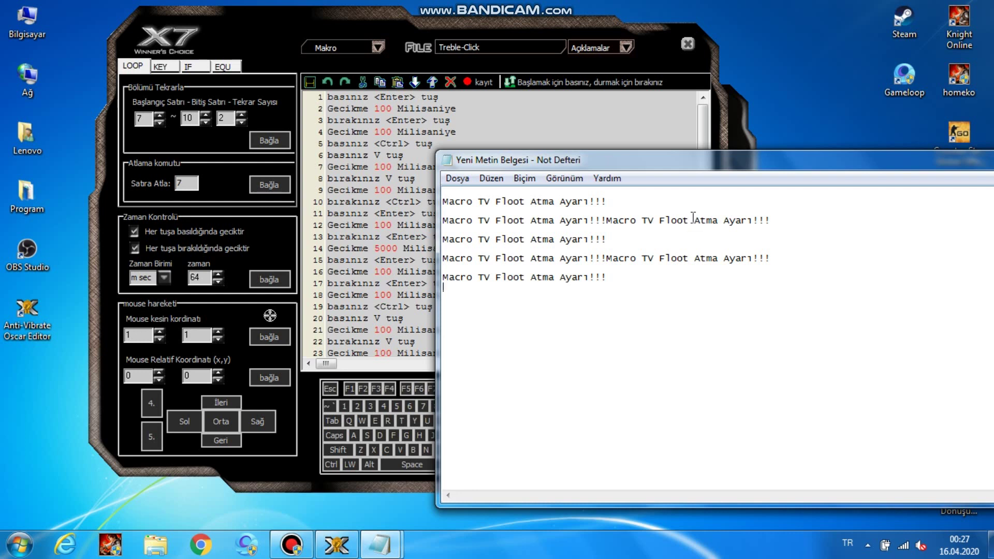
key(Return)
text(Macro TV Floot Atma Ayarı!!!)
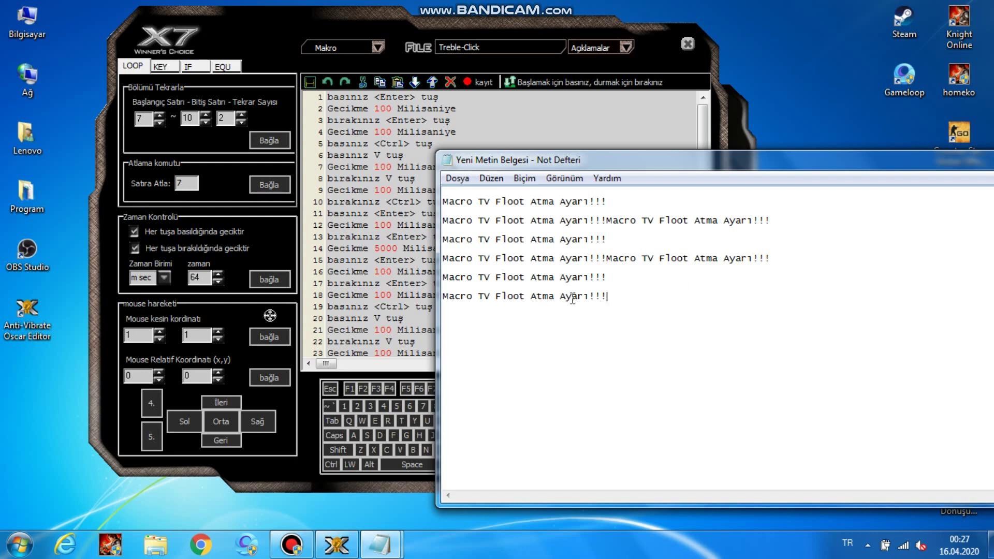
text(Macro TV Floot Atma Ayarı!!!)
key(Return)
Minimize Notepad and delete all lines of the Treble-Click macro.
drag(688, 162, 480, 113)
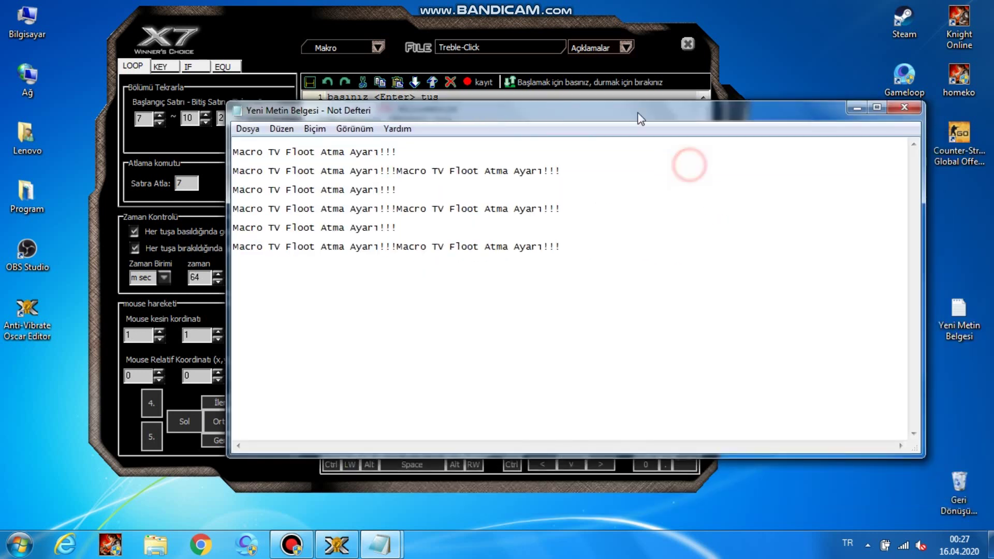
click(852, 109)
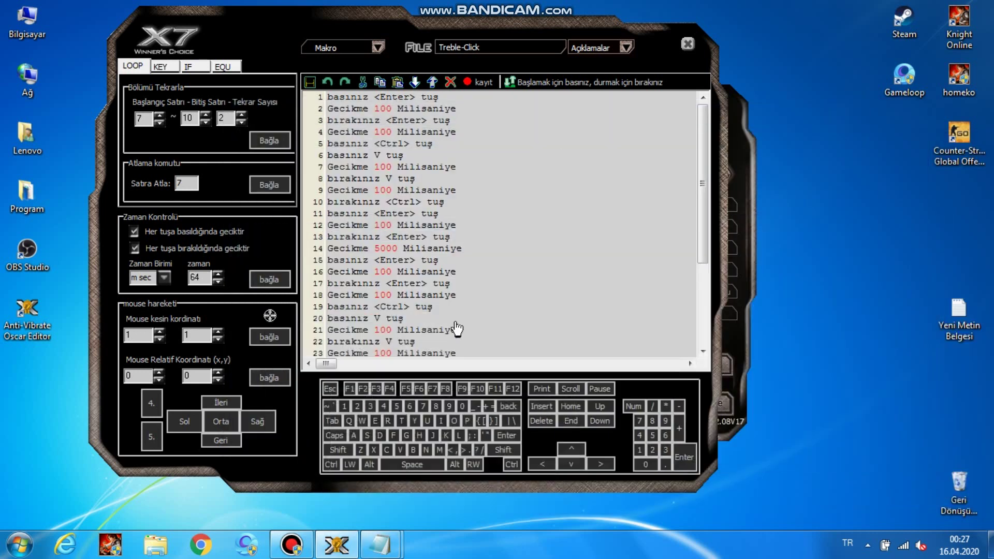
scroll(700, 247, down, 5)
scroll(666, 247, up, 5)
click(513, 307)
right_click(513, 307)
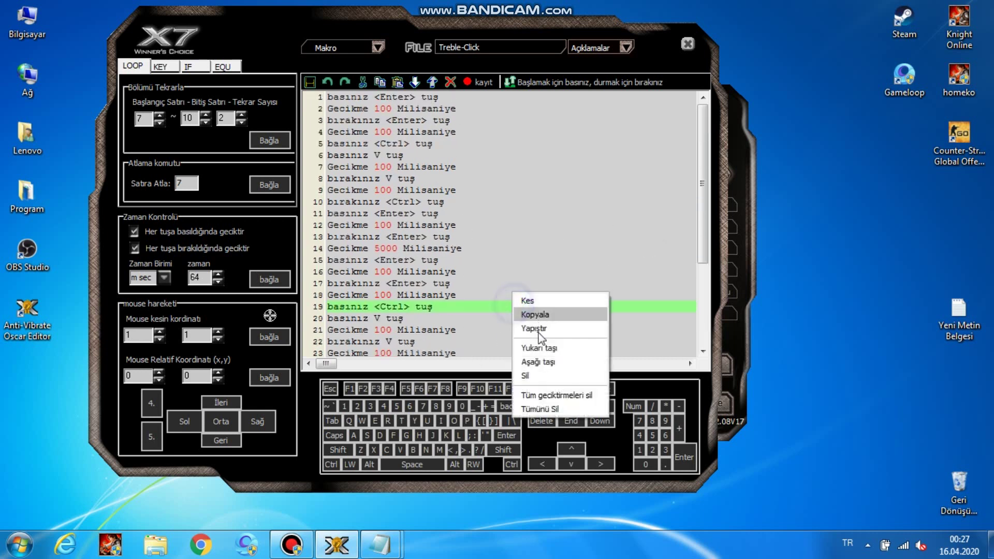
click(552, 412)
Set the delay time to 100 ms and record an Enter keystroke in the empty macro.
double_click(200, 278)
text(100)
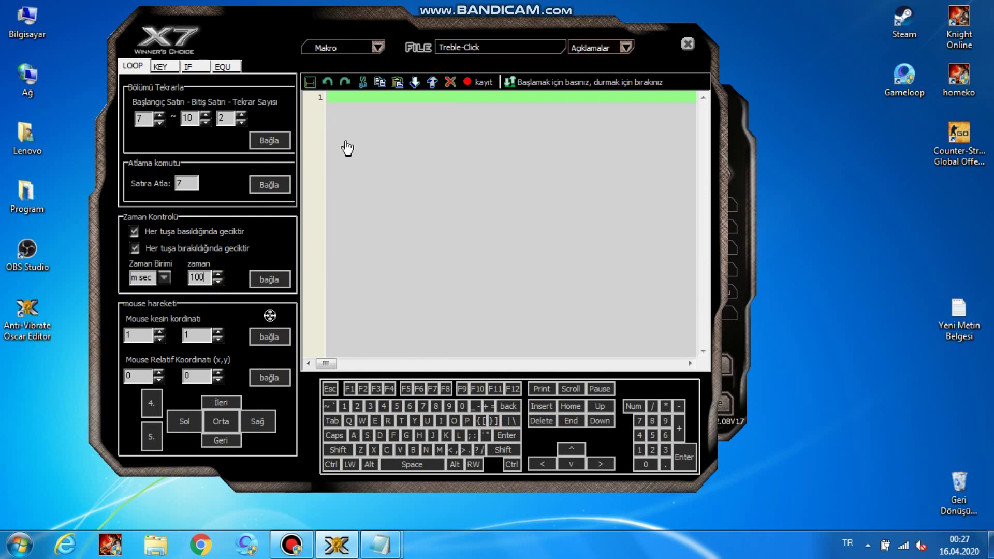
click(416, 179)
key(Return)
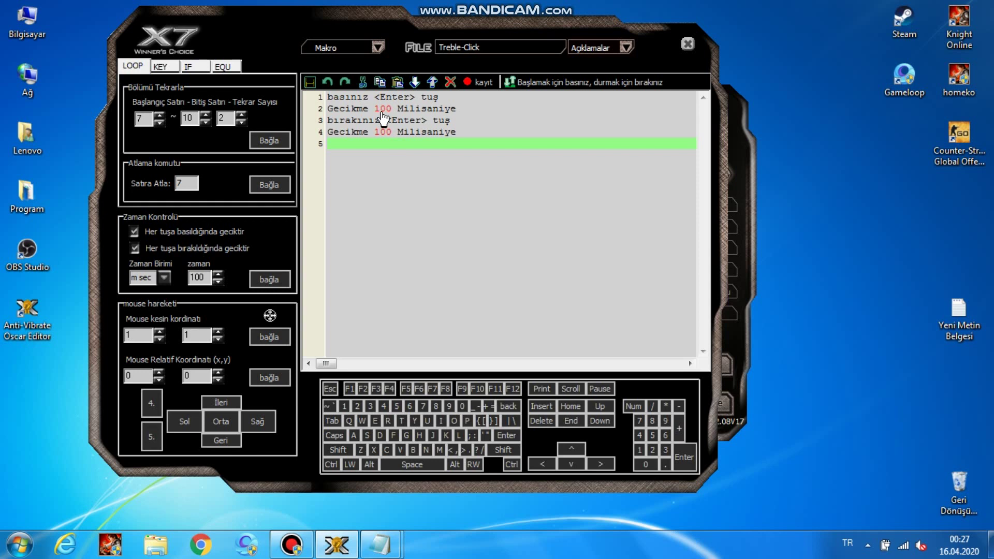
Record a Ctrl+V paste combination after the Enter keystroke, including the release of Ctrl.
key(ctrl)
key(v)
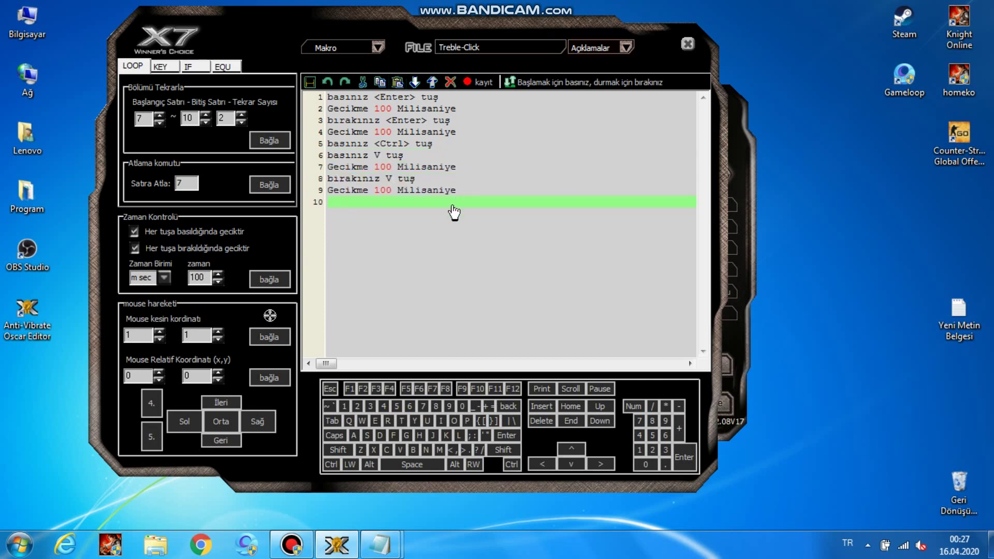
key(ctrl)
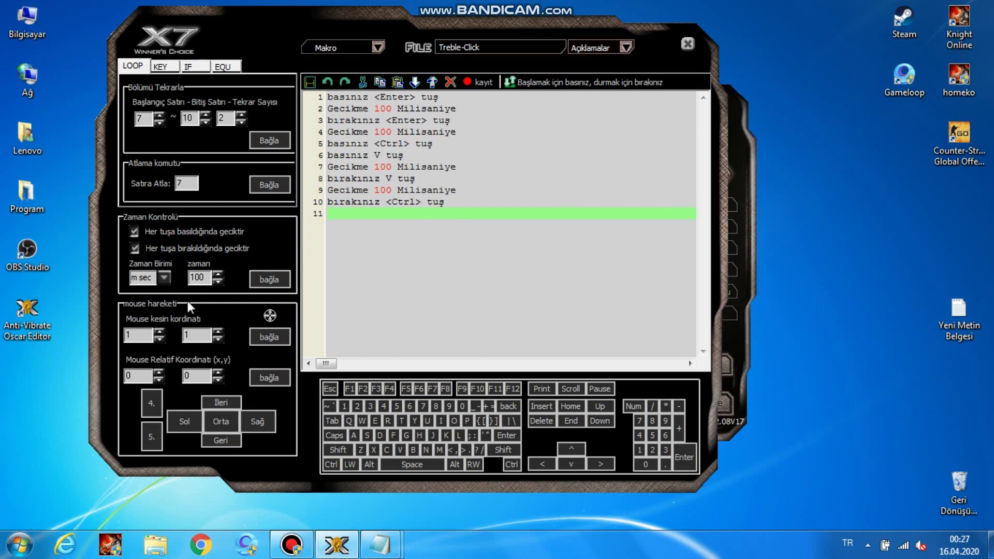
Set the delay time to 5000 ms and record another Enter keystroke at the end of the macro.
double_click(209, 276)
text(5000)
key(Return)
Replace the 5000 ms delay on line 12, between the Enter press and release, with a 100 ms delay.
click(409, 225)
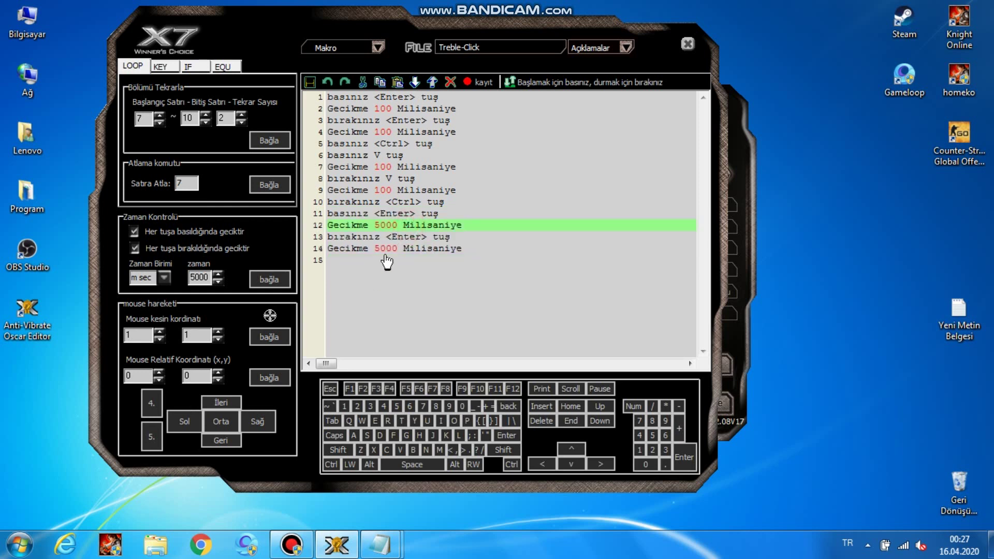
click(399, 252)
click(388, 226)
double_click(203, 276)
text(100)
click(268, 280)
right_click(370, 237)
click(407, 319)
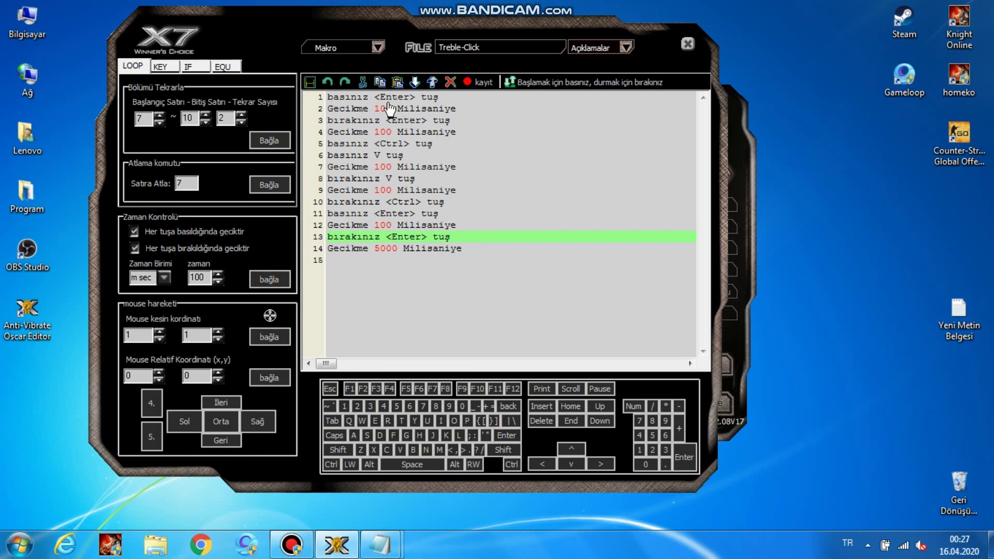
Record an Enter keystroke with 100 ms delays on the empty line after the 5000 ms delay.
click(384, 248)
click(366, 290)
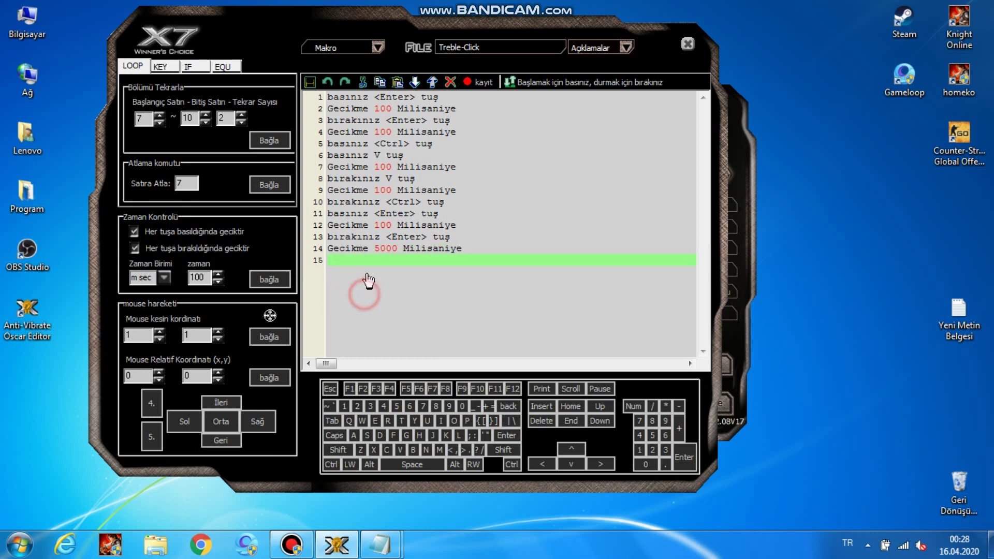
click(422, 305)
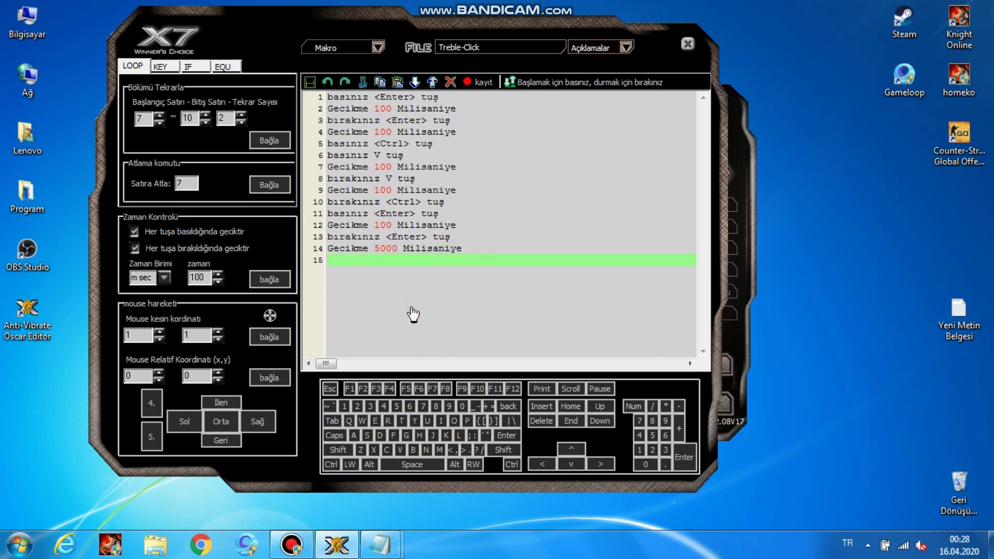
key(Return)
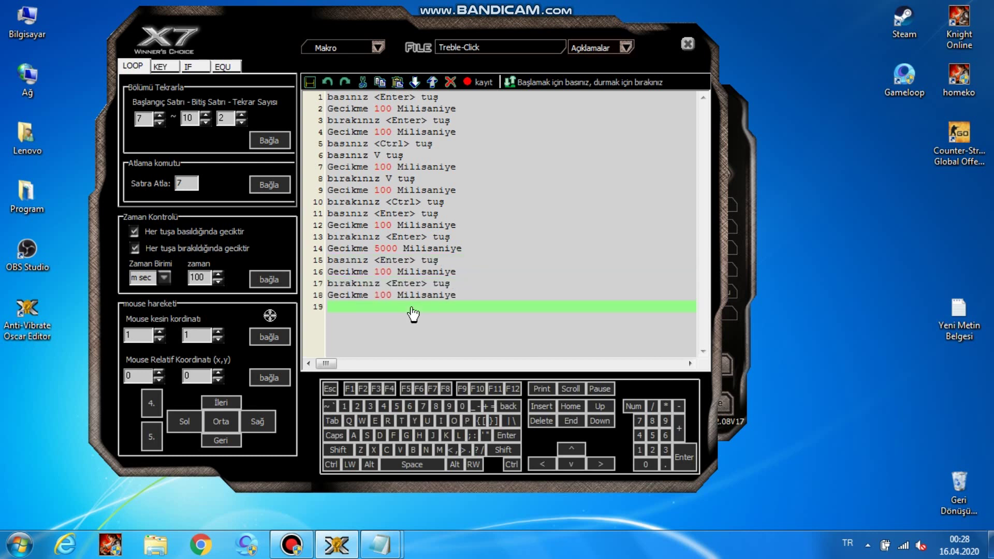
Record a paste combination that holds Ctrl, strikes V twice with 100 ms delays and releases Ctrl.
key(ctrl)
key(ctrl+v)
key(ctrl+v)
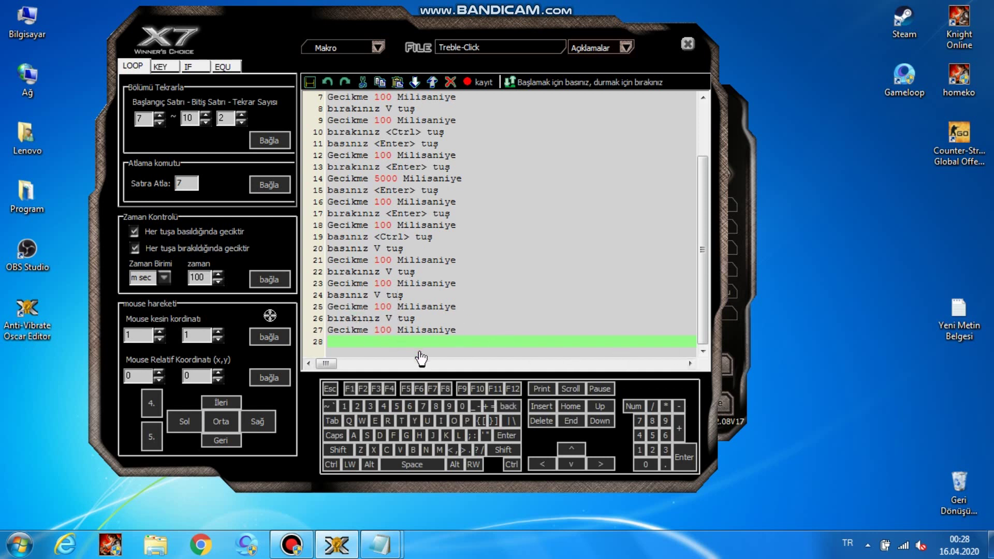
key(ctrl)
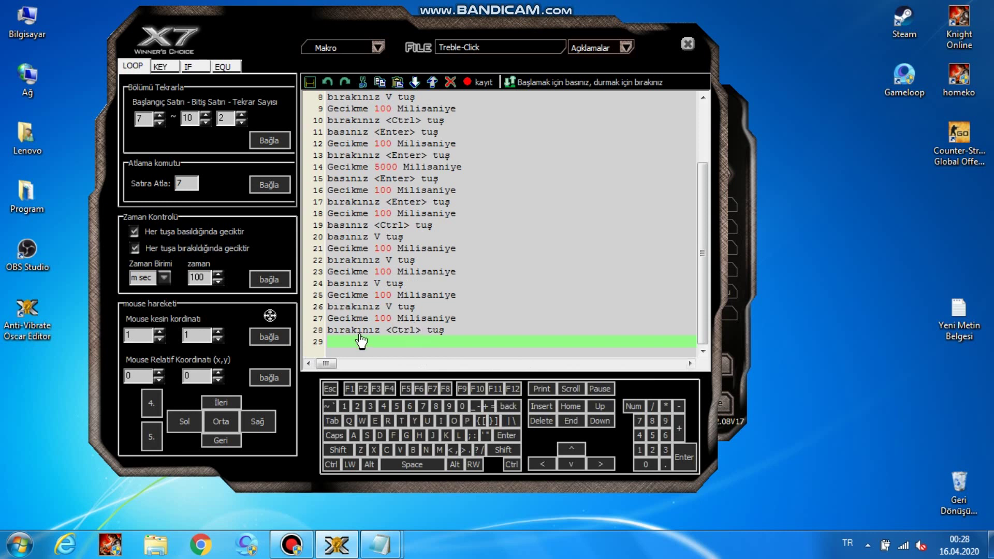
Set the delay time to 5000 ms and record a closing Enter keystroke after the double paste.
double_click(211, 278)
text(5000)
key(Return)
Replace the 5000 ms delay on line 30, between the closing Enter press and release, with a 100 ms delay.
click(409, 309)
double_click(201, 277)
text(100)
right_click(392, 305)
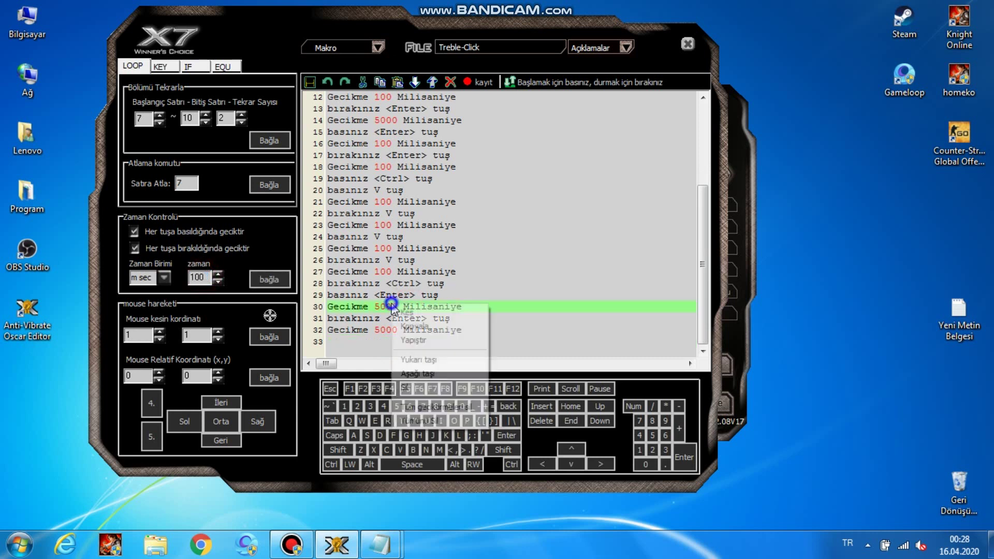
click(415, 387)
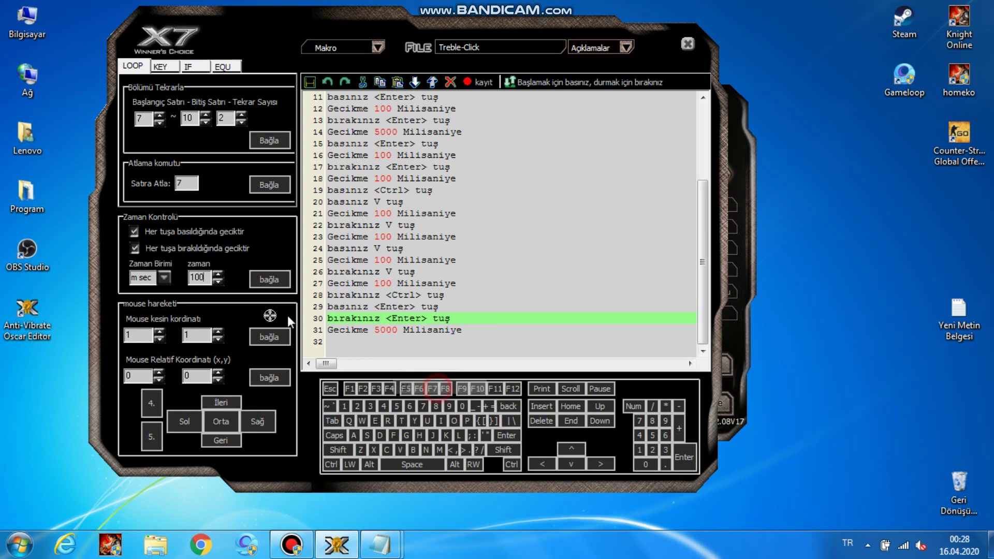
click(273, 279)
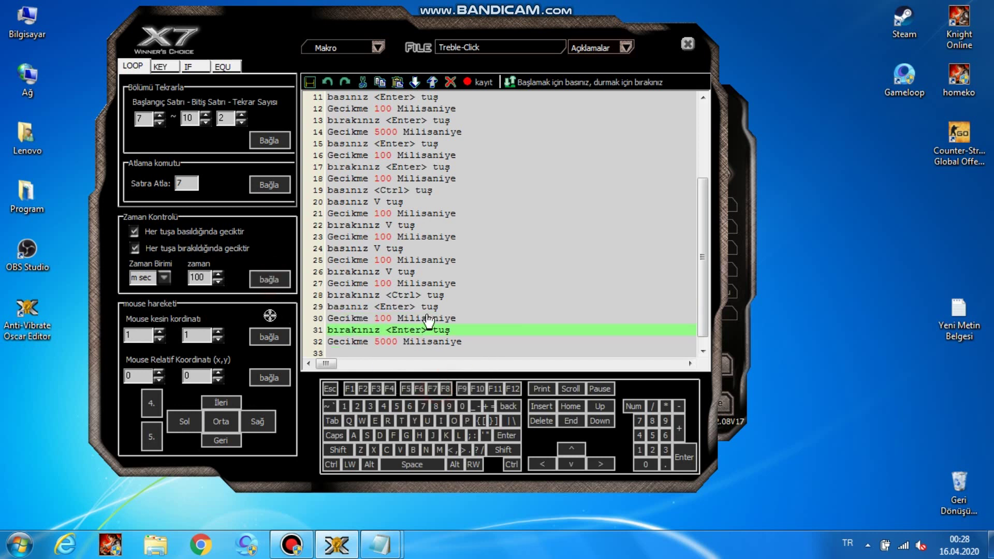
Restore Notepad beside the macro editor and compare the pasted text with the macro's lines.
scroll(427, 321, up, 4)
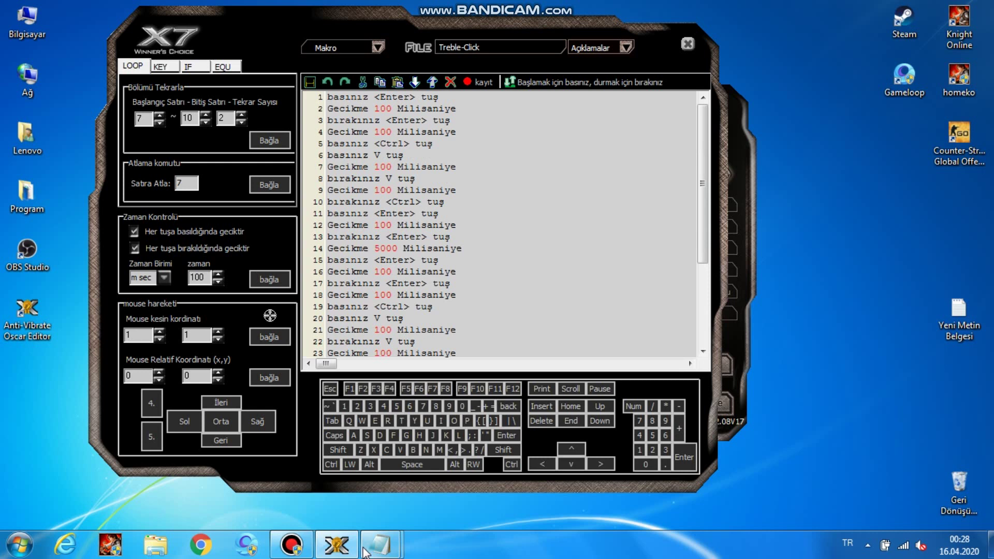
mouse_move(383, 545)
click(441, 446)
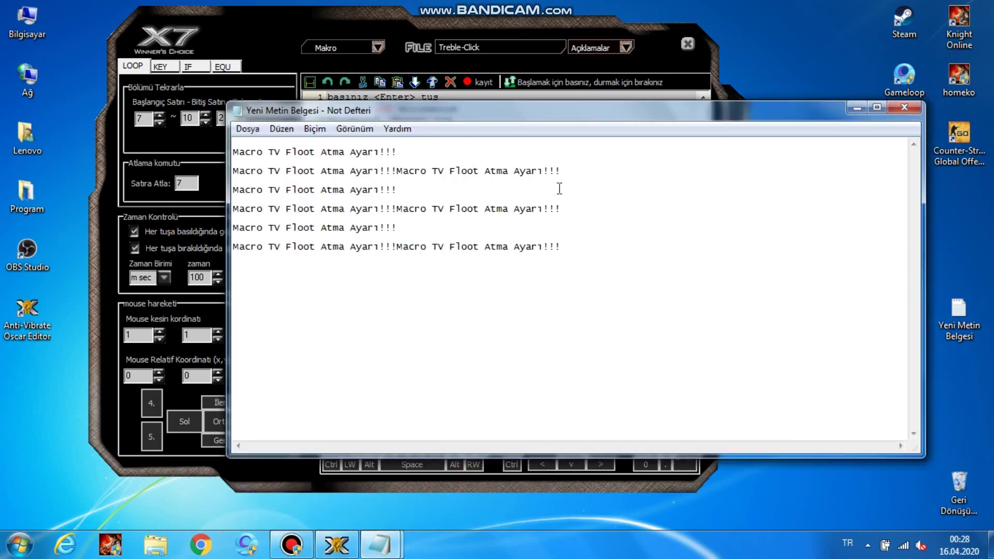
drag(440, 116, 732, 150)
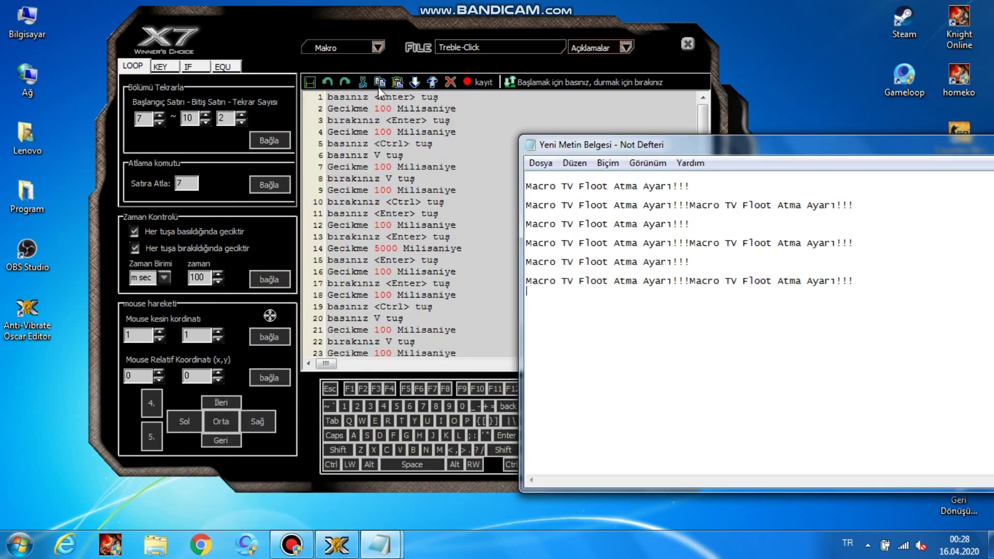
click(469, 212)
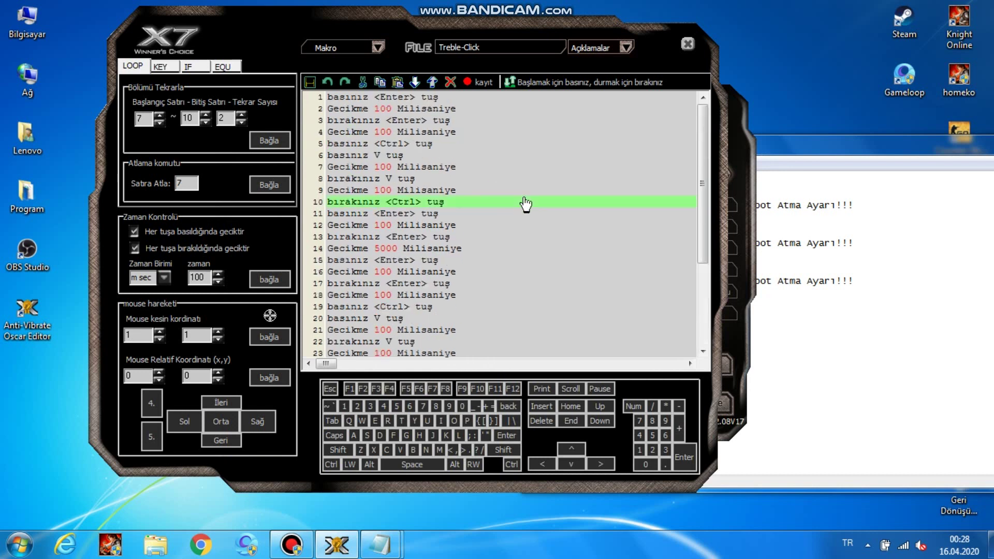
Compare the Notepad text with the macro's final lines, put Notepad away, and review the 5000 ms delays on lines 14 and 32.
scroll(524, 207, down, 4)
click(882, 158)
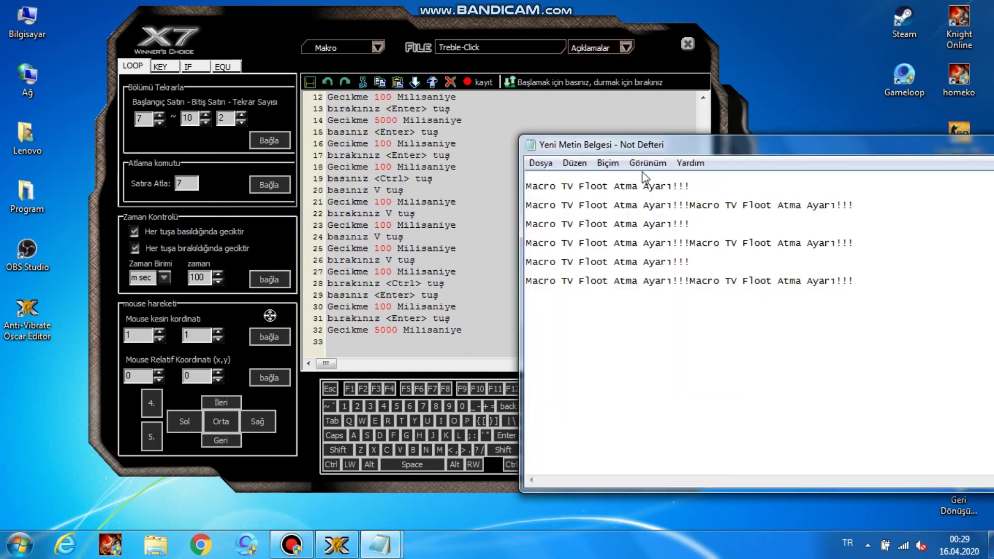
drag(821, 145, 591, 120)
click(919, 116)
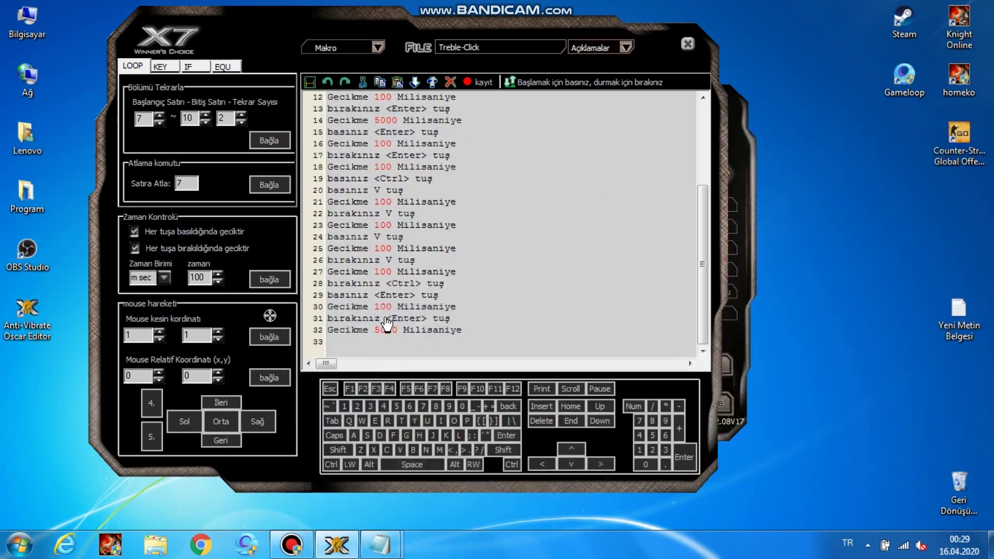
click(409, 330)
scroll(409, 235, up, 3)
click(396, 225)
scroll(399, 249, down, 3)
click(394, 330)
scroll(418, 210, up, 4)
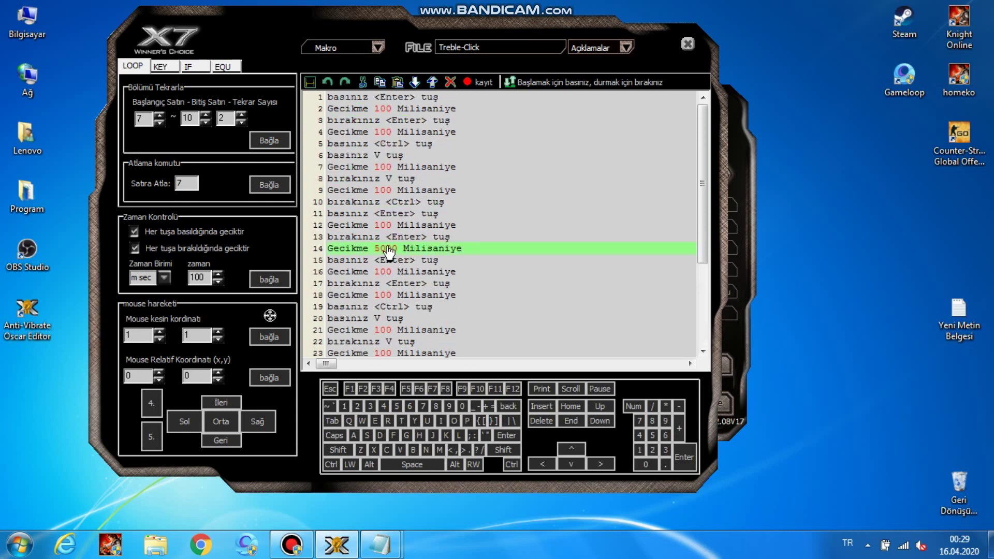
scroll(387, 259, down, 4)
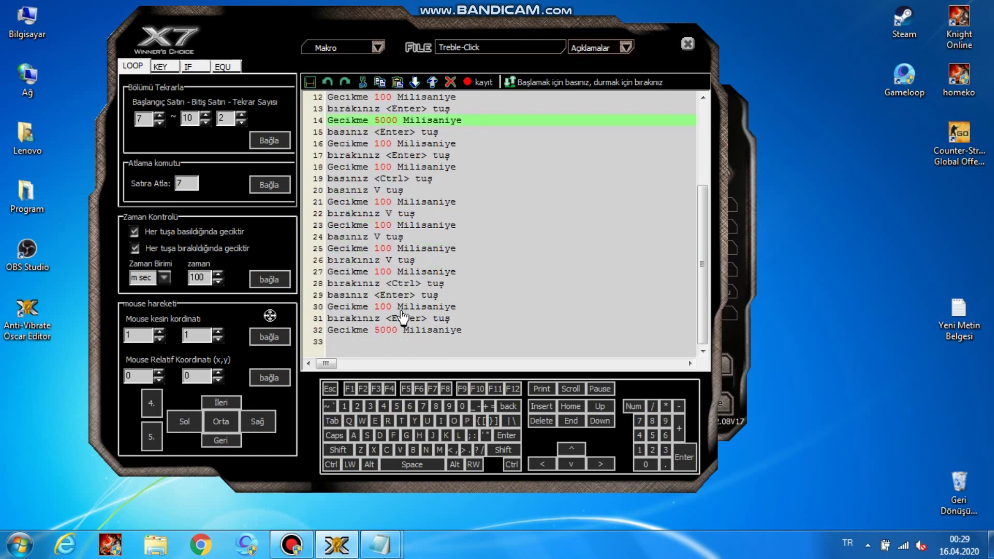
Set the macro to continuous activation with the second "Başlamak için basınız, durmak için bırakınız" mode, save it and close the macro editor.
click(603, 81)
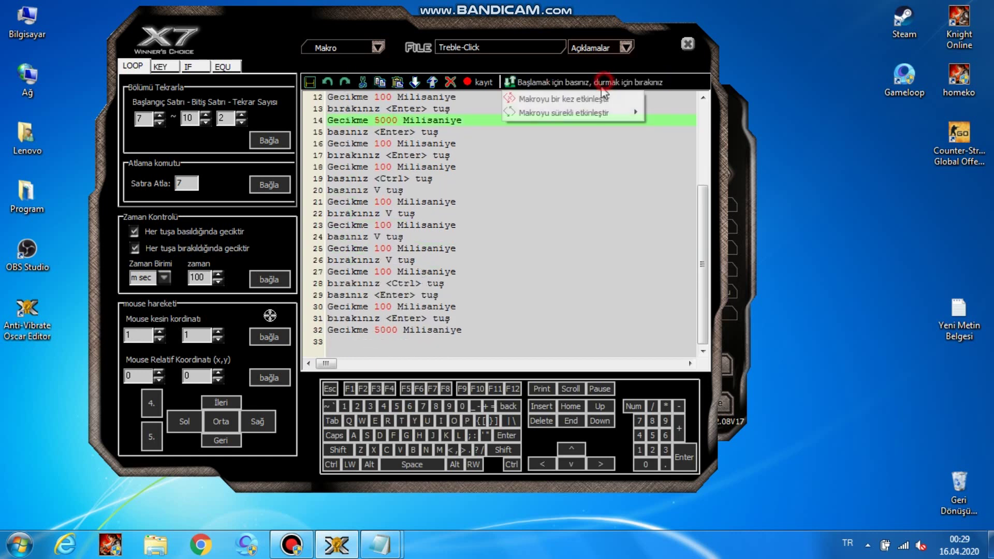
mouse_move(615, 113)
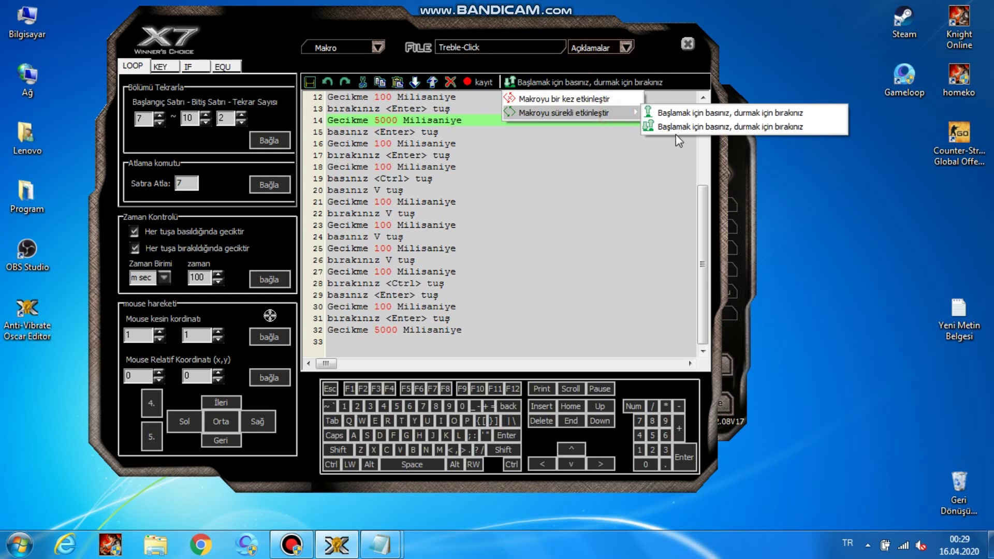
click(676, 127)
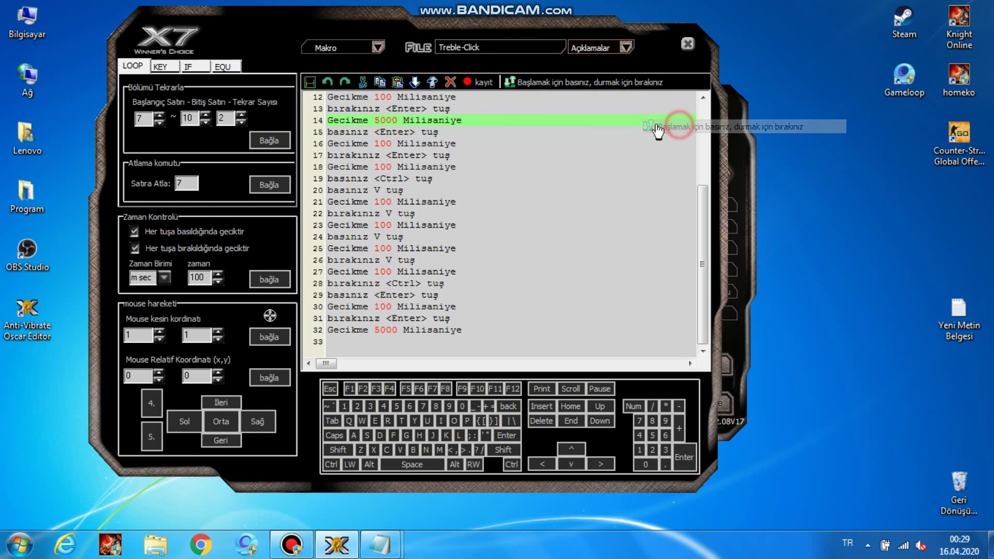
click(309, 82)
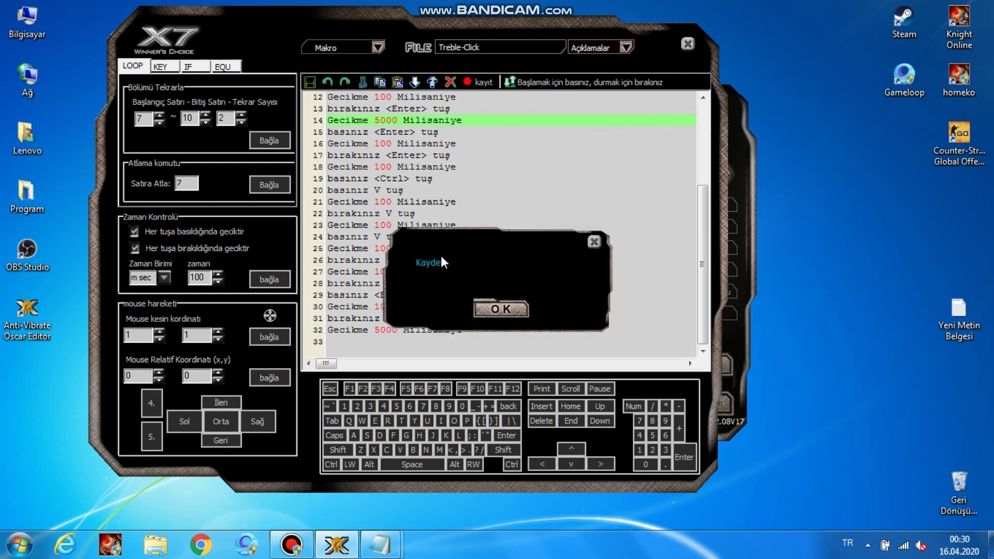
click(480, 314)
click(688, 43)
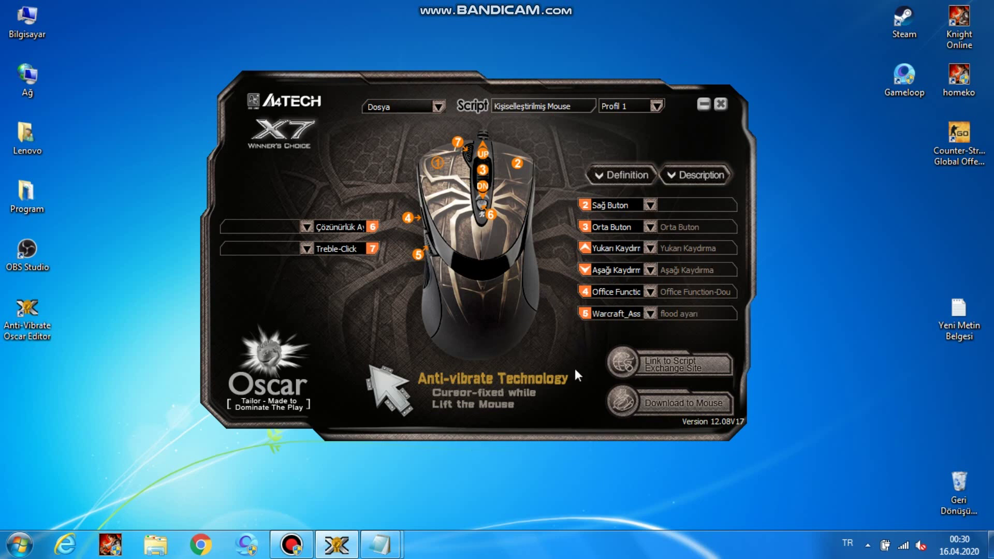
Close the extra Notepad document and clear all text from the remaining one.
mouse_move(380, 543)
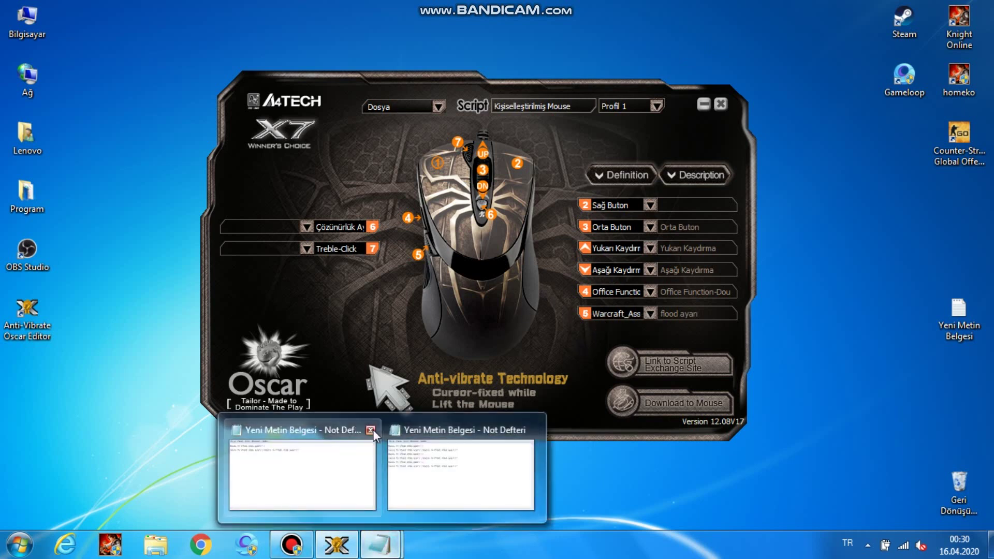
click(370, 430)
click(530, 288)
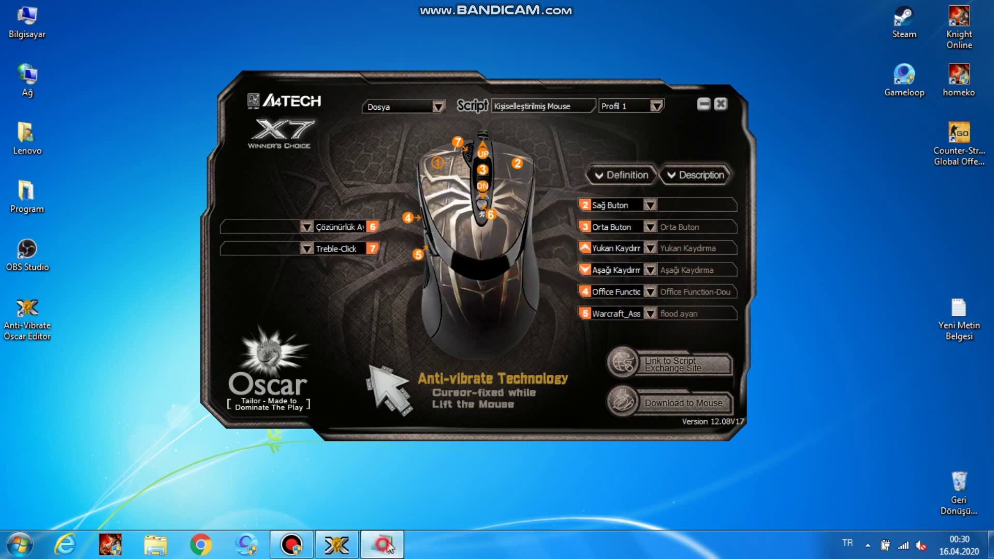
click(384, 548)
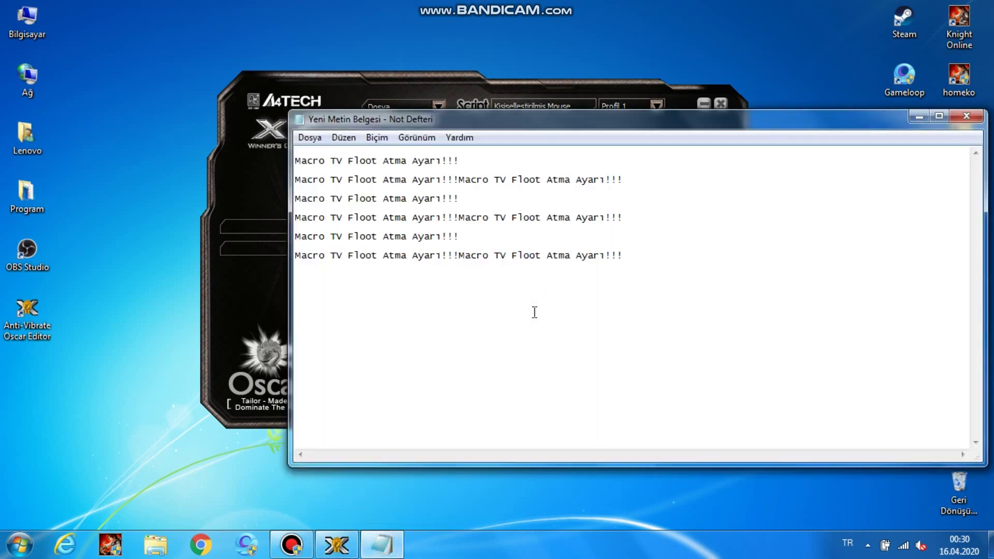
key(ctrl+a)
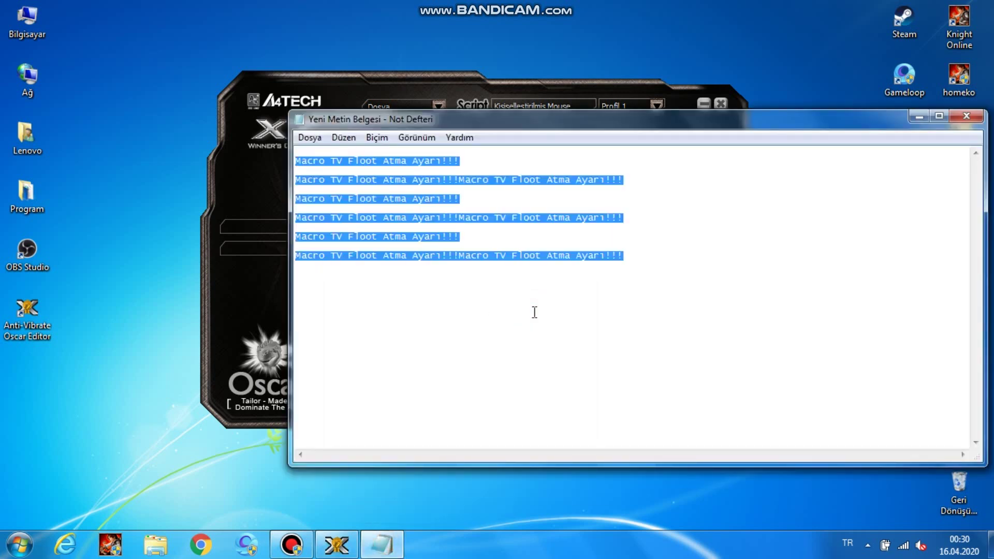
key(Delete)
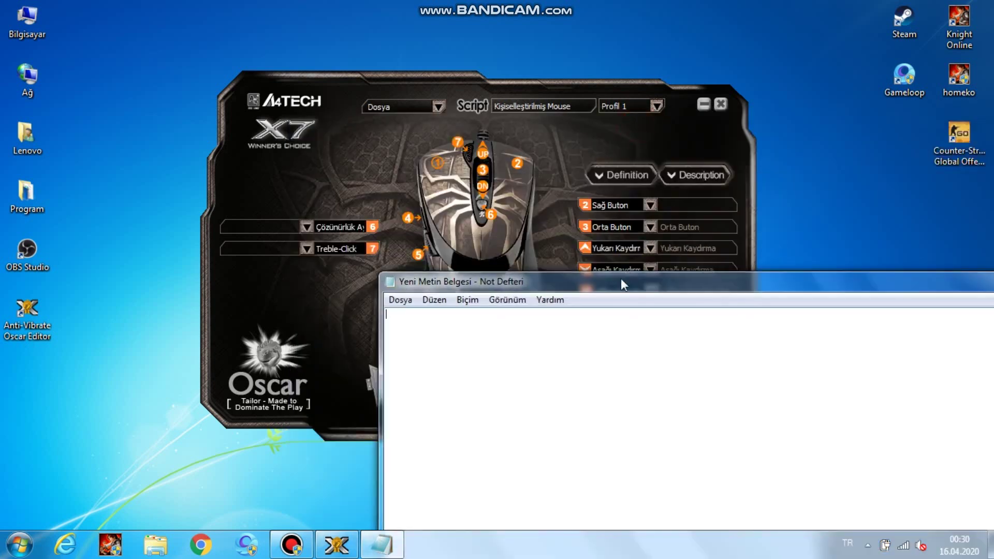
Move Notepad and output "Macro TV Floot Atma Ayarı!!!" once, then twice on a line after a blank line, to test the flood pattern.
drag(624, 284, 571, 171)
click(511, 251)
text(Macro TV Floot Atma Ayarı!!!)
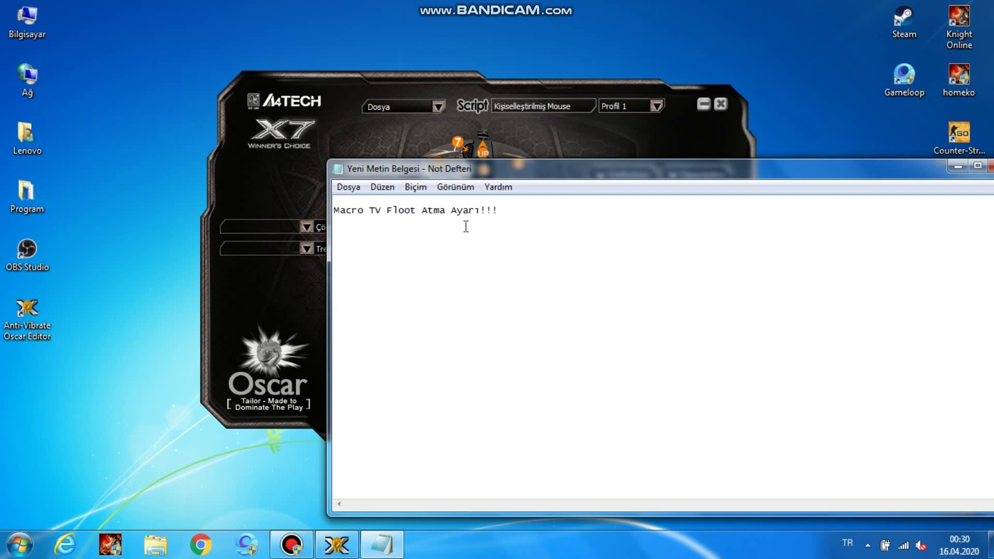
key(Return)
key(Return)
text(Macro TV Floot Atma Ayarı!!!)
text(Macro TV Floot Atma Ayarı!!!)
key(Return)
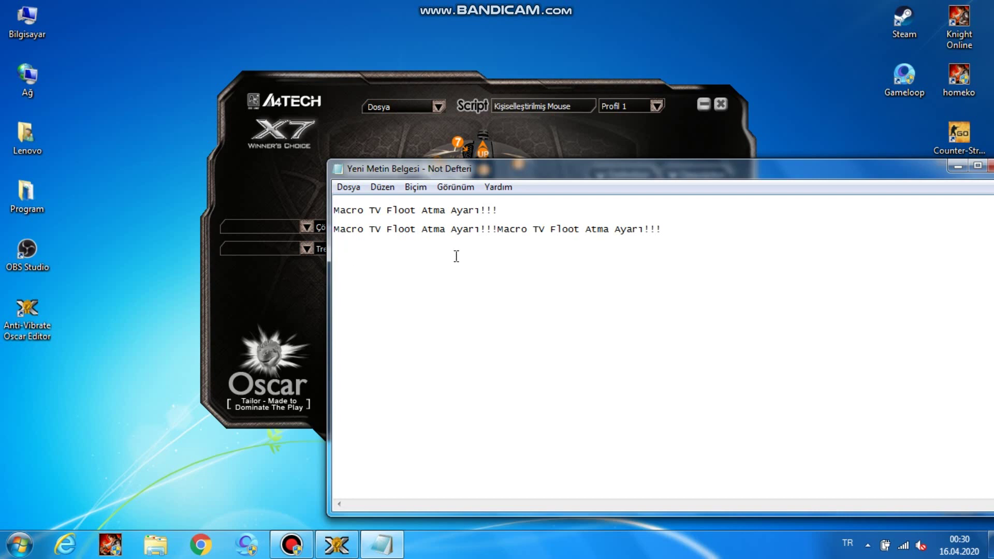
Continue the flood test with a single "Macro TV Floot Atma Ayarı!!!" line, a line containing 2, and the text once more.
text(Macro TV Floot Atma Ayarı!!!)
key(Return)
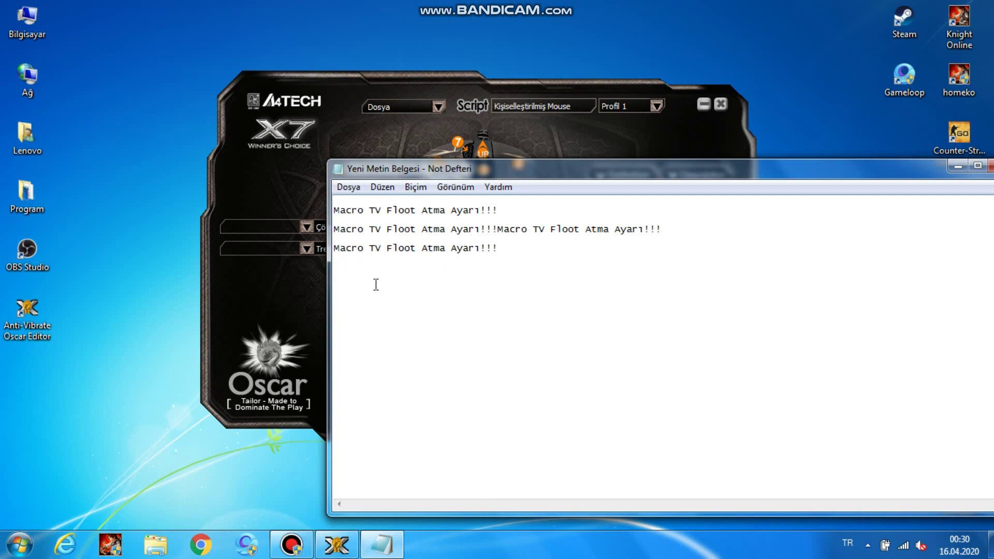
text(2)
key(Return)
text(Macro TV Floot Atma Ayarı!!!)
drag(345, 254, 334, 258)
click(434, 312)
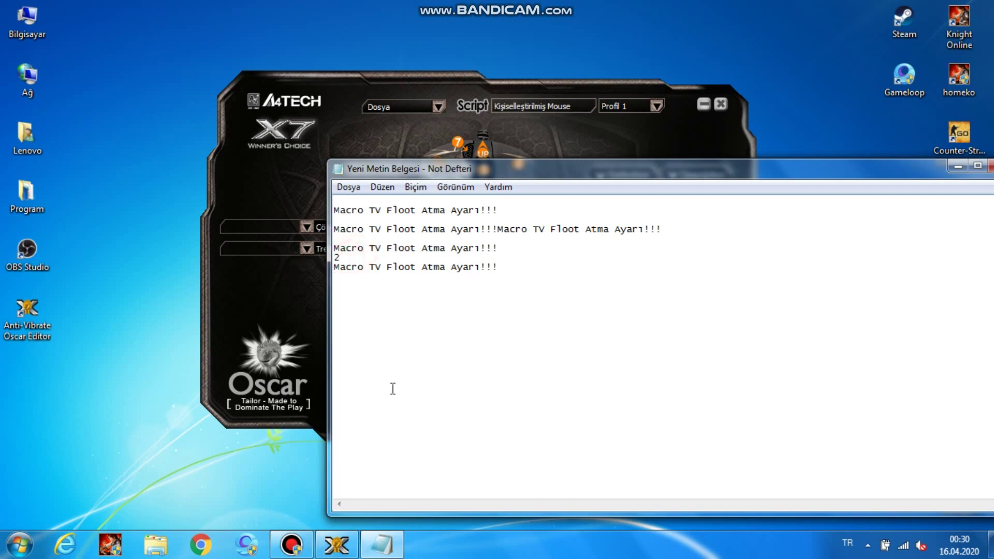
Repeat the flood round in Notepad: doubled "Macro TV Floot Atma Ayarı!!!" line, single line, 2, and the single text again.
key(Return)
text(Macro TV Floot Atma Ayarı!!!)
text(Macro TV Floot Atma Ayarı!!!)
key(Return)
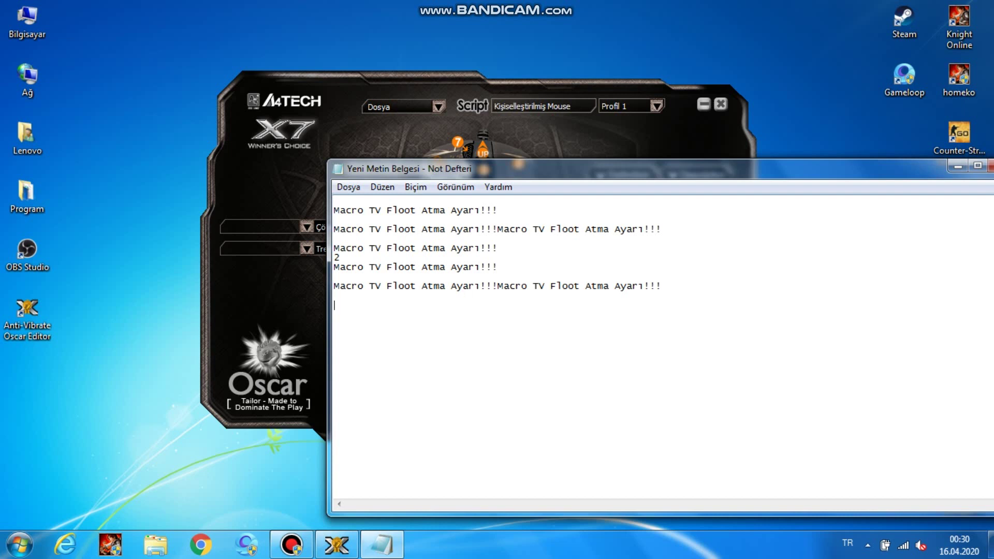
text(Macro TV Floot Atma Ayarı!!!)
key(Return)
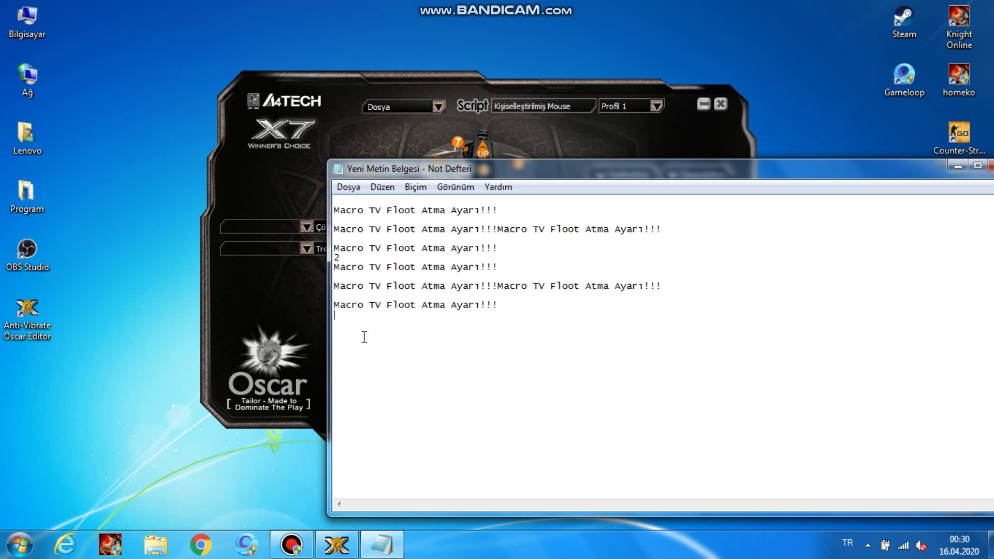
key(Return)
text(Macro TV Floot Atma Ayarı!!!)
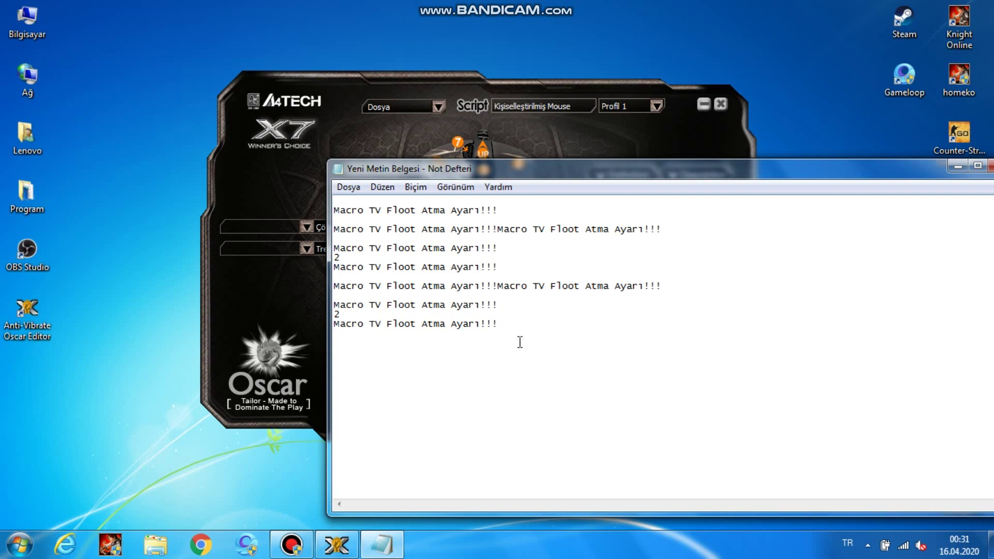
Rearrange the Notepad and mouse configuration windows so that both the button assignments and the flood text can be seen.
key(ctrl+a)
click(518, 385)
drag(528, 178, 619, 225)
drag(538, 135, 386, 90)
click(649, 376)
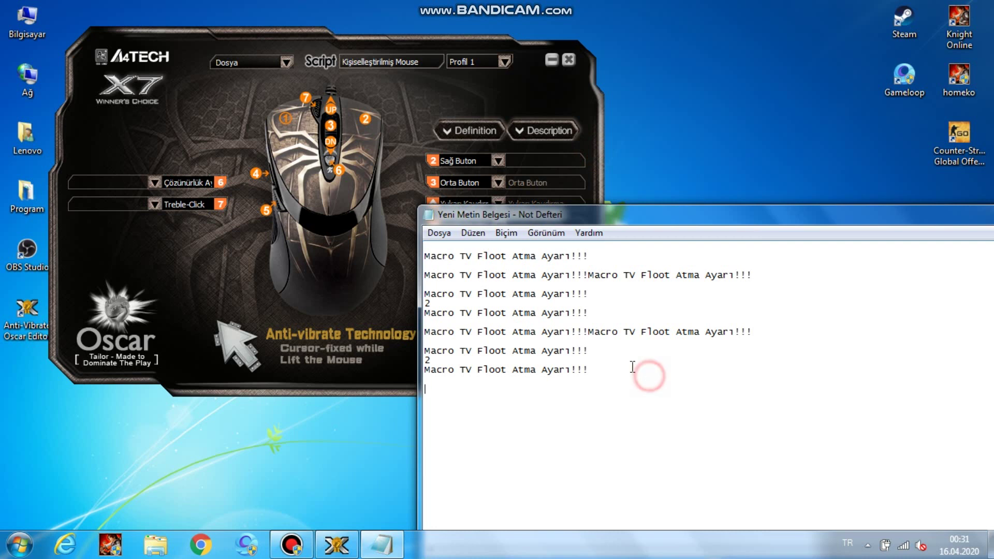
Open mouse button 5's macro, Warcraft_Assign the Idle F, in the macro editor and examine its keystroke and delay lines.
click(315, 290)
click(470, 269)
click(472, 465)
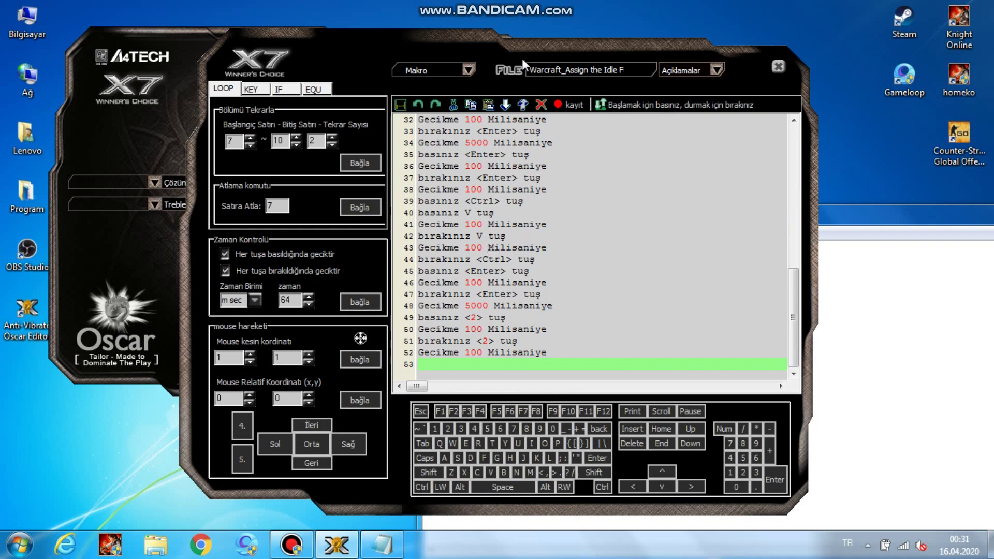
drag(521, 58, 391, 39)
drag(663, 283, 629, 127)
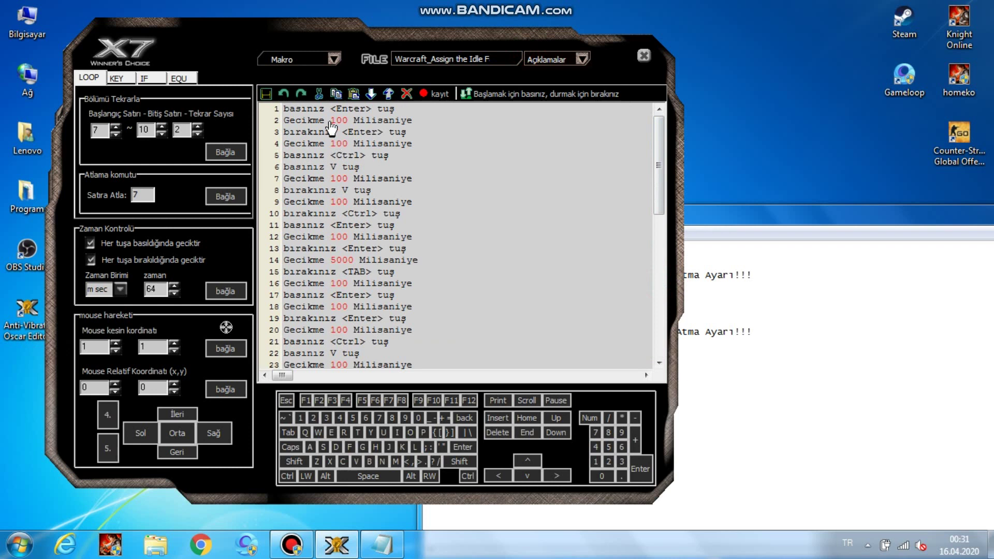
click(346, 257)
scroll(352, 263, down, 10)
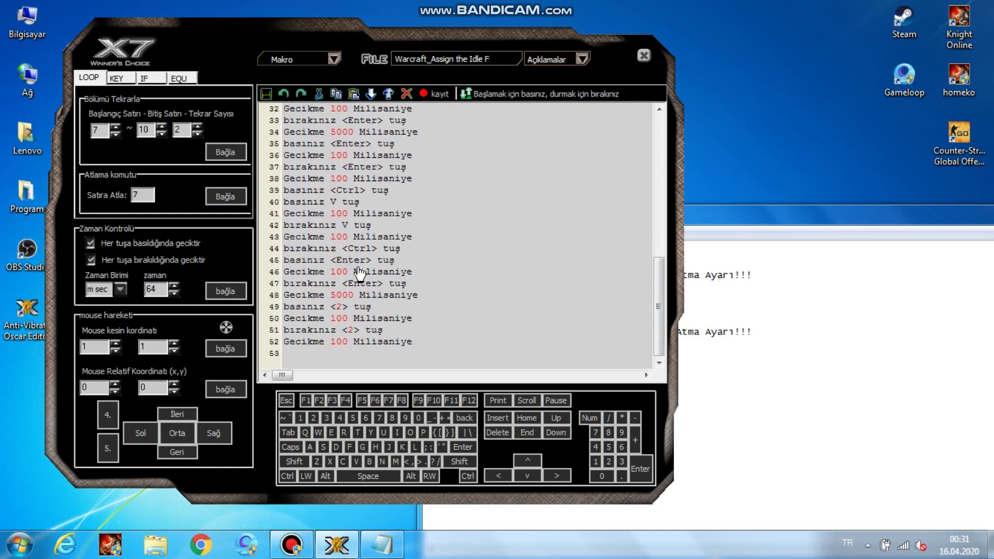
click(382, 121)
scroll(380, 155, up, 10)
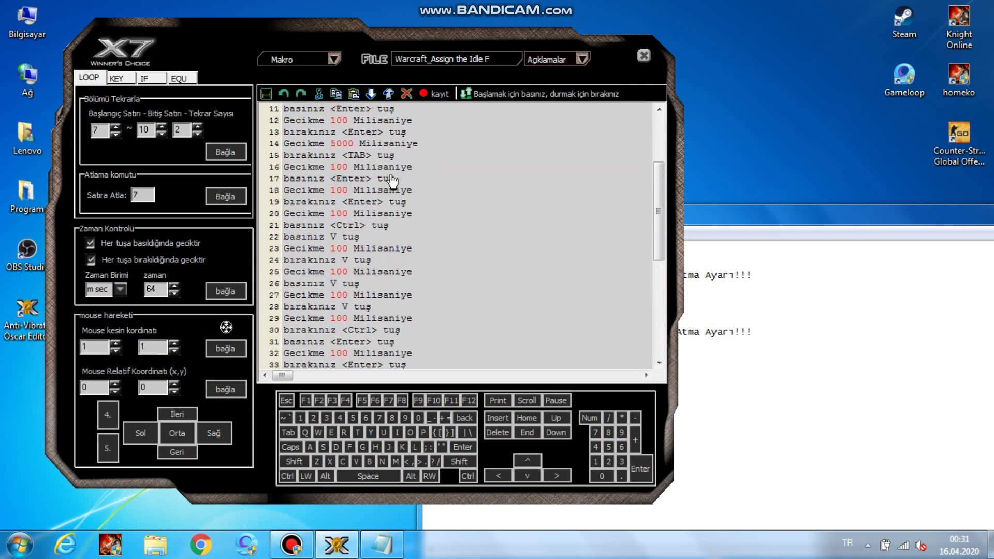
Delete every line of the Warcraft_Assign the Idle F macro and set the delay time to 100 ms.
right_click(474, 341)
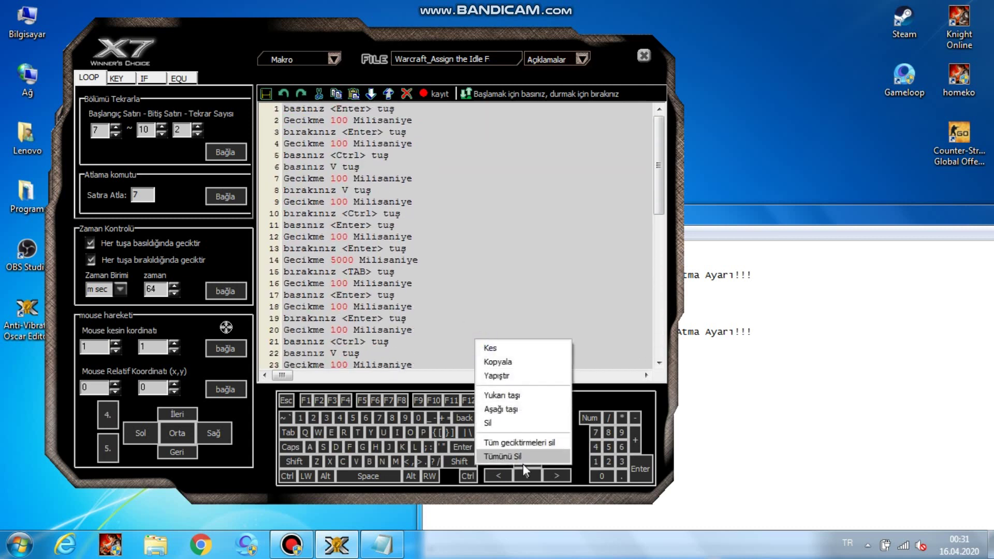
click(522, 457)
double_click(164, 288)
text(100)
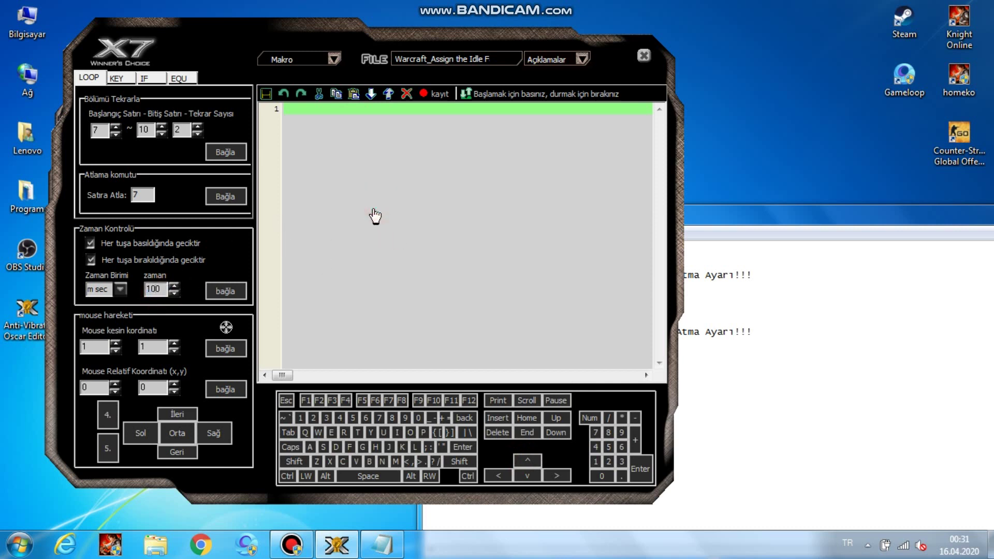
Record an Enter keystroke followed by a Ctrl+V paste combination, with 100 ms delays, in the emptied macro.
key(Return)
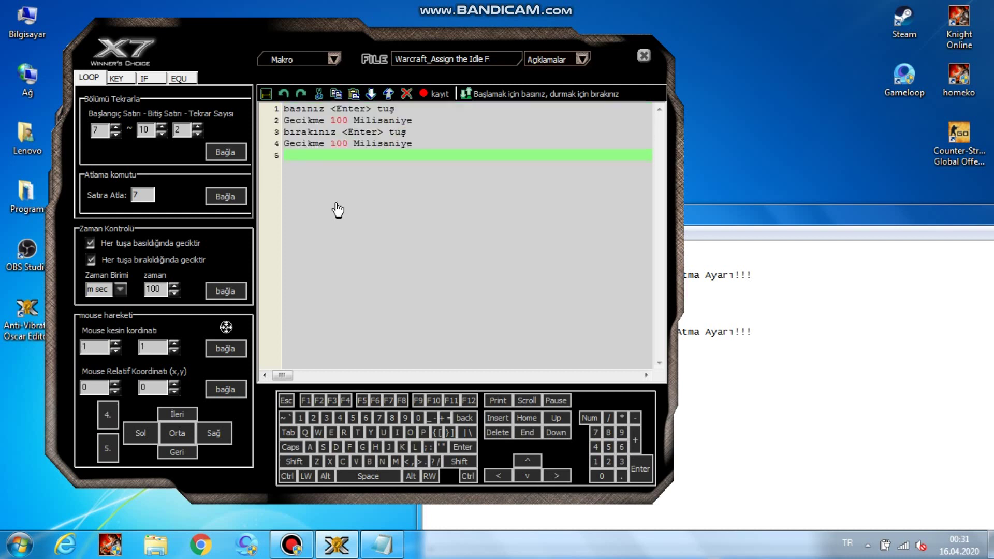
key(ctrl)
key(ctrl+v)
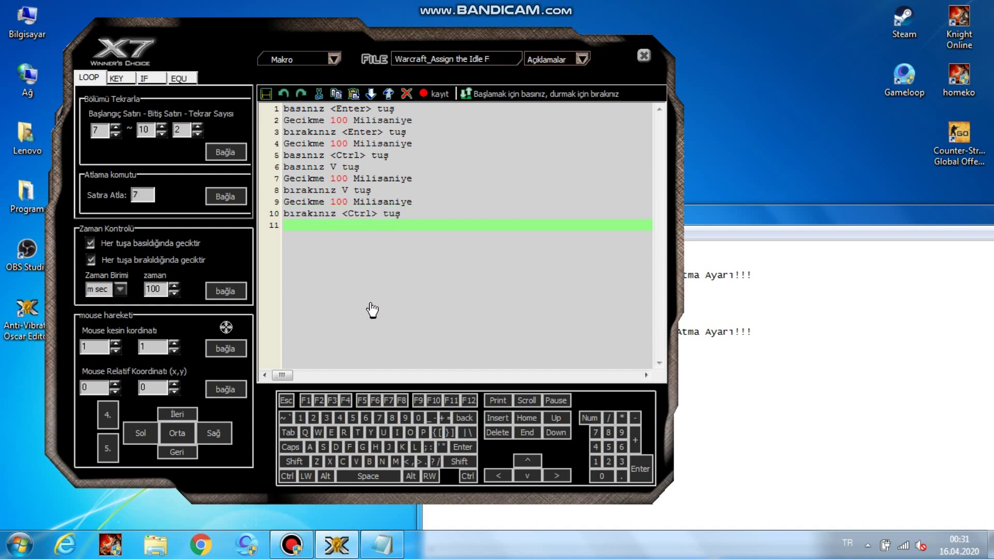